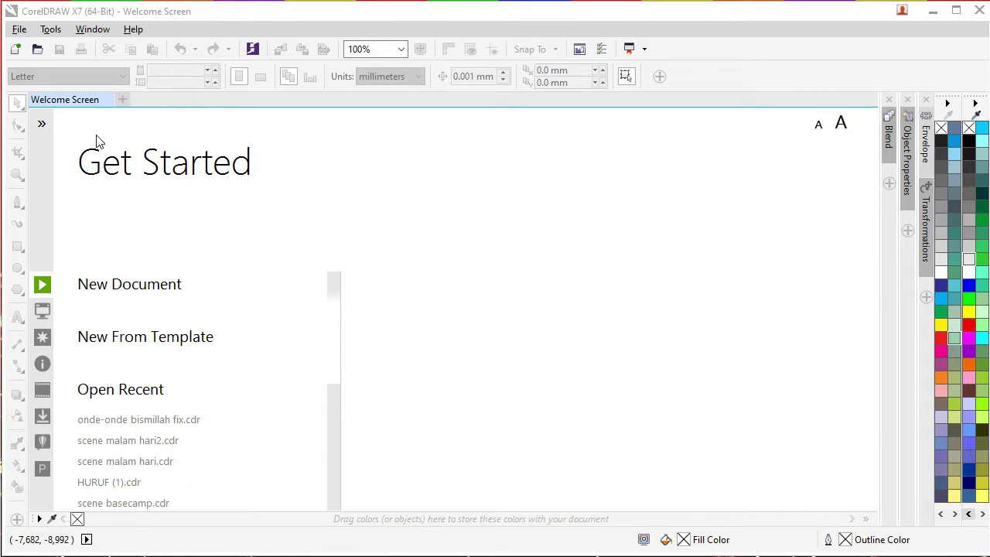
Create a new A4 portrait document and draw a head ellipse about 103 mm wide and 82 mm high.
click(125, 101)
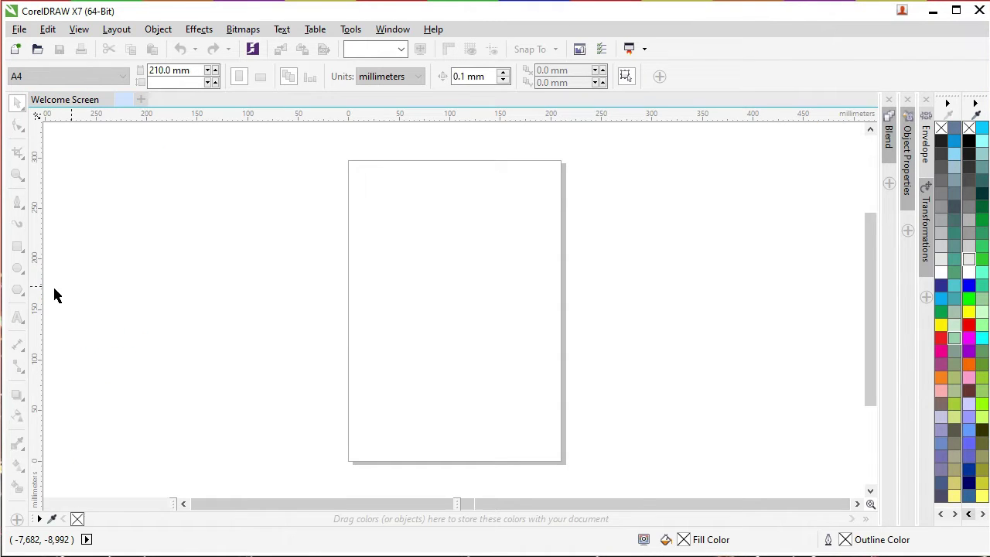
click(21, 267)
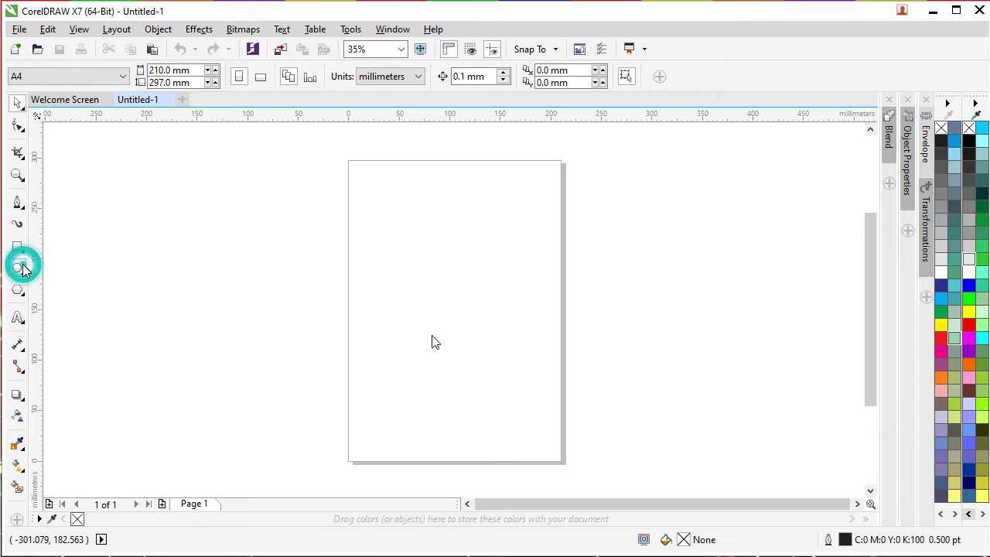
click(371, 239)
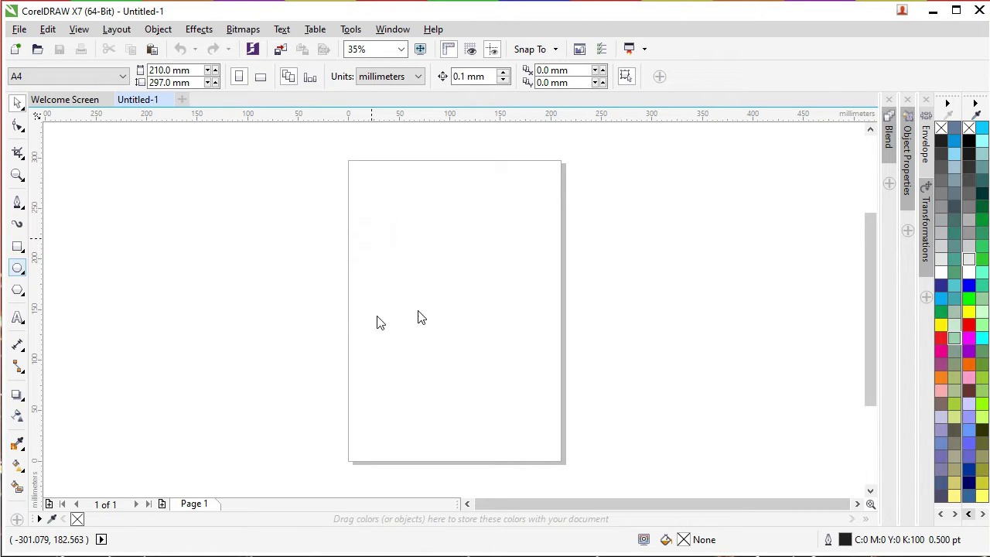
drag(371, 238, 476, 322)
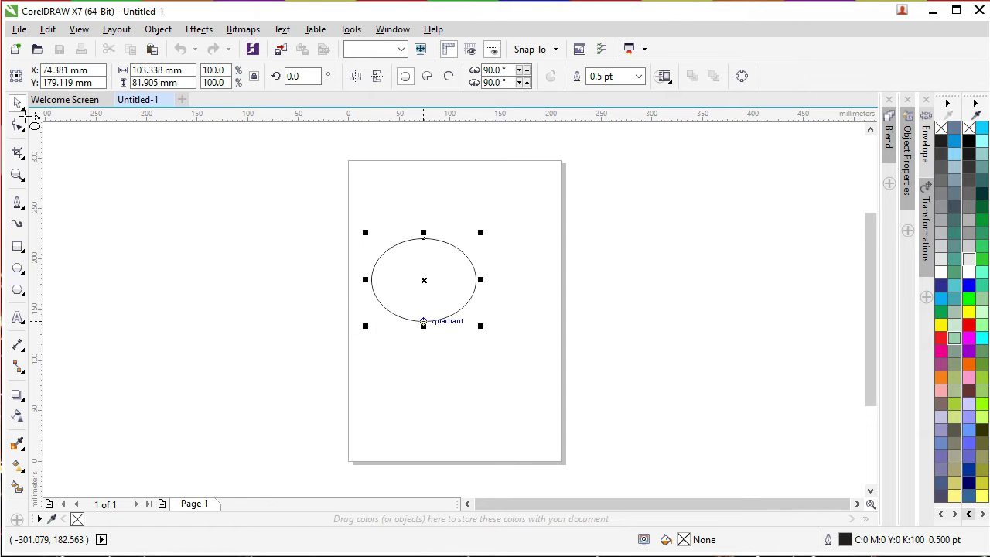
key(Escape)
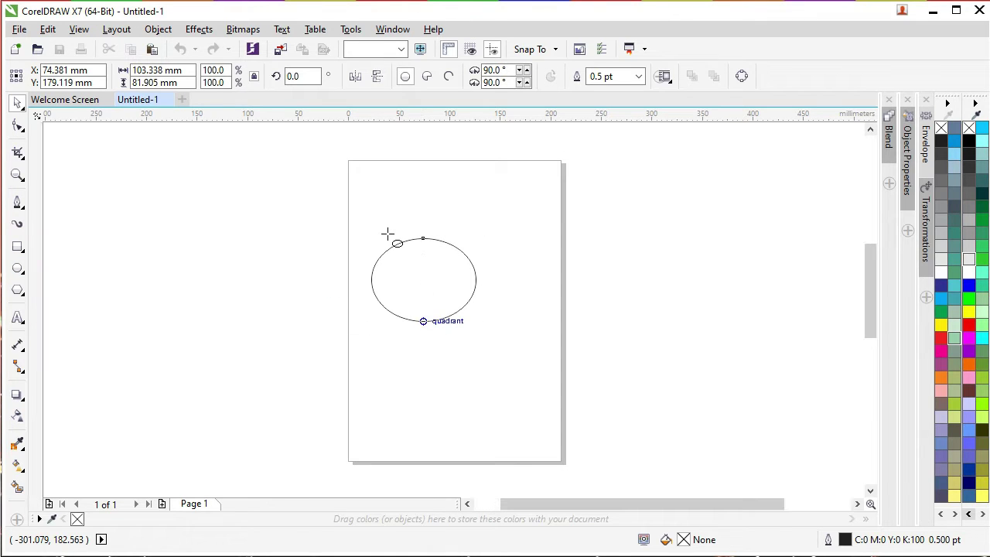
Draw an ear circle about 20 mm across on the head's upper-left edge and place a copy on its upper-right edge.
scroll(382, 233, up, 3)
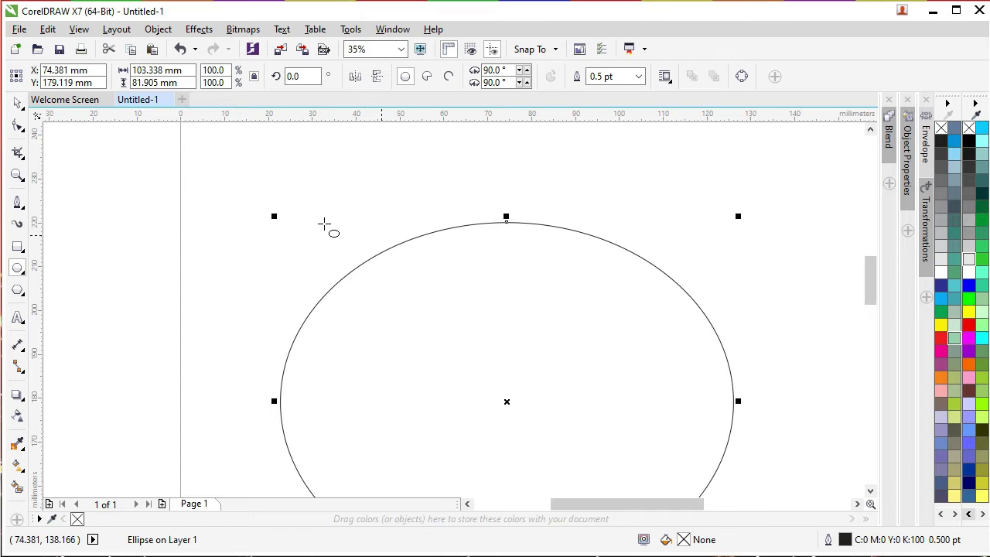
drag(325, 224, 411, 307)
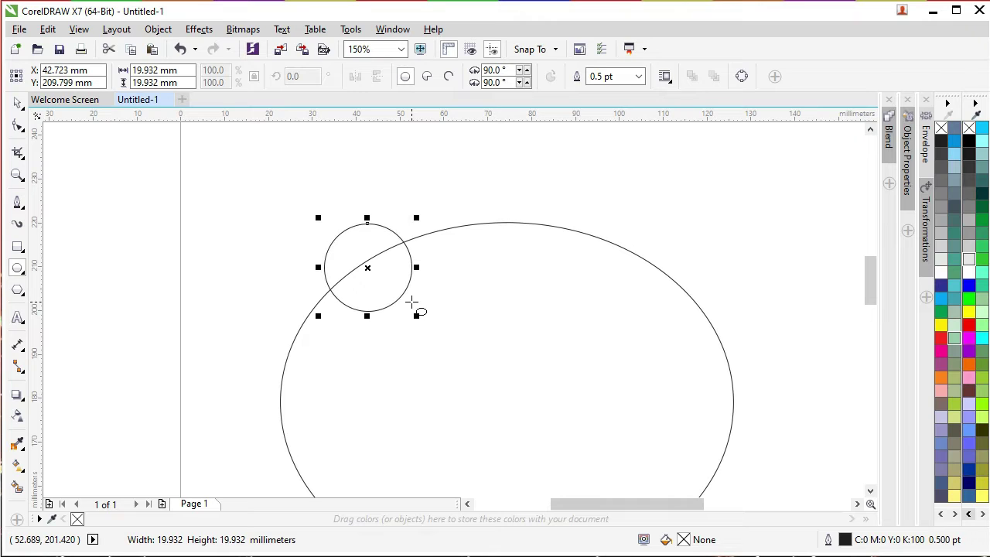
click(18, 102)
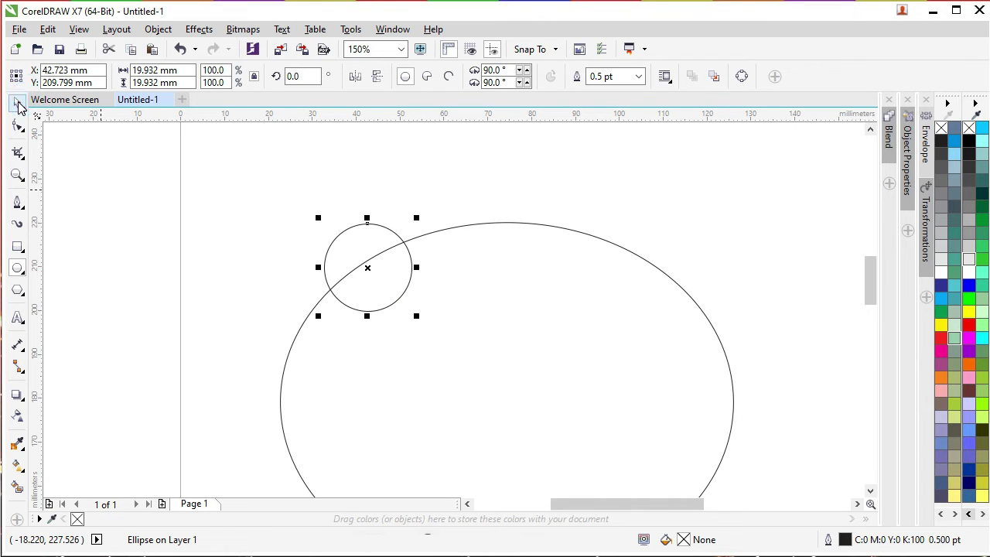
click(18, 125)
drag(359, 246, 672, 268)
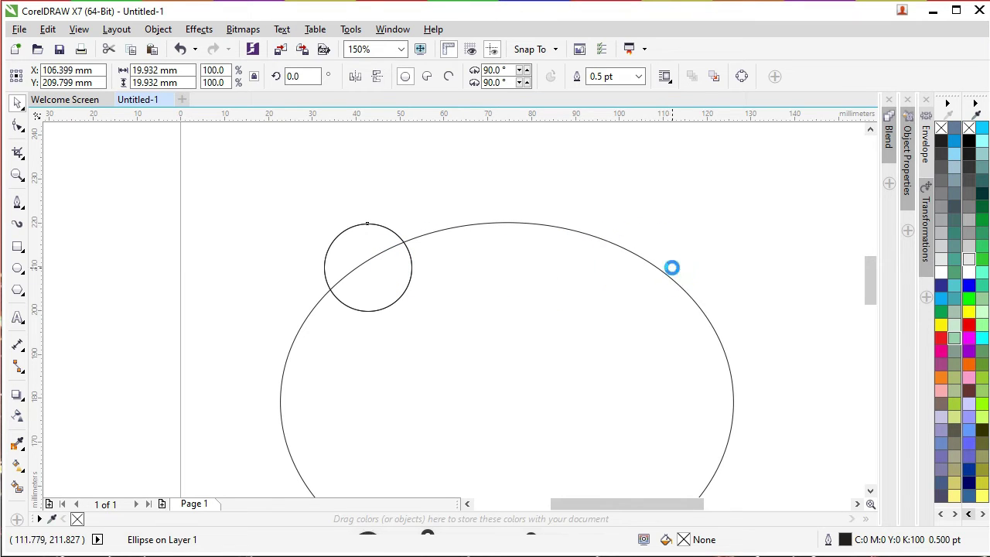
Trim both ear circles with the head ellipse so only the parts outside the head remain.
click(344, 327)
shift+click(367, 289)
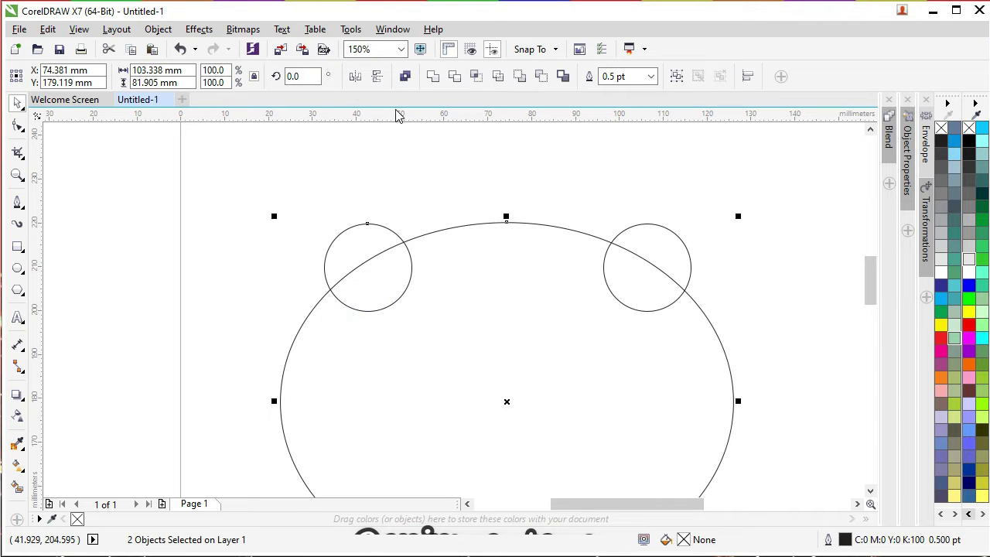
click(454, 78)
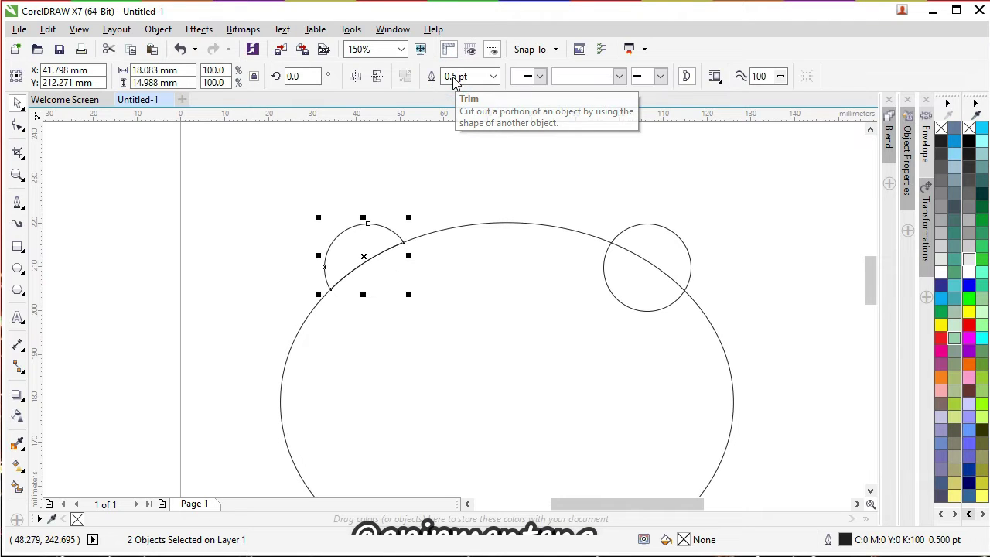
click(648, 350)
shift+click(647, 294)
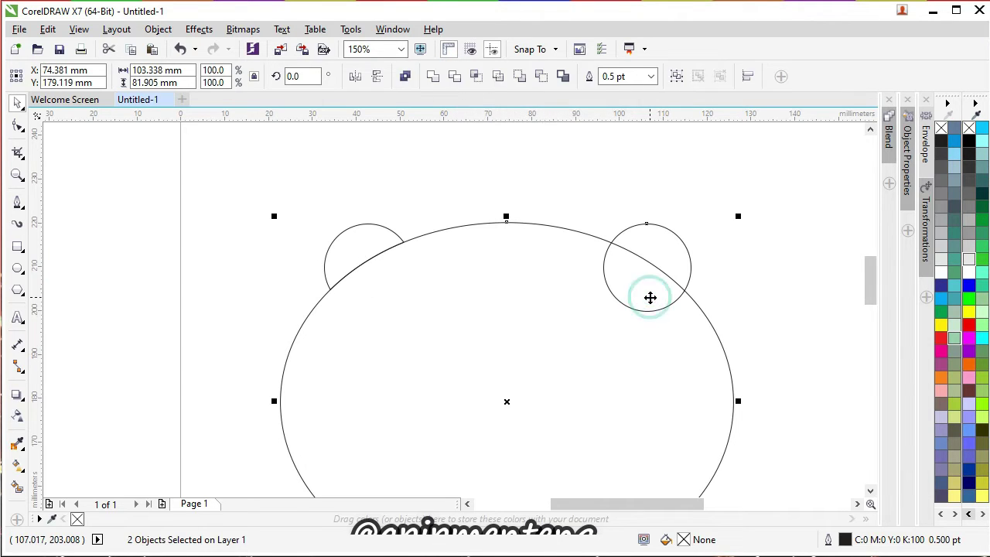
click(455, 77)
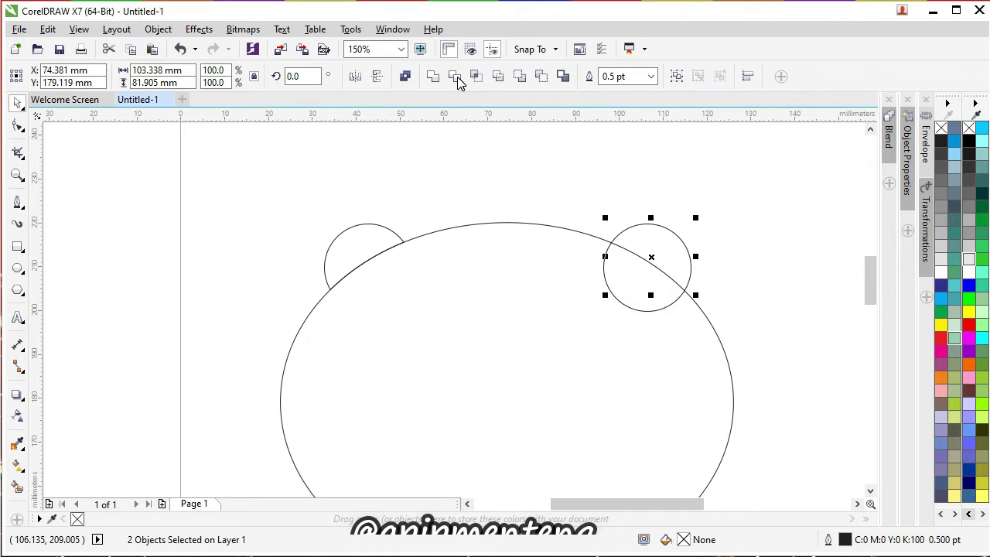
click(389, 217)
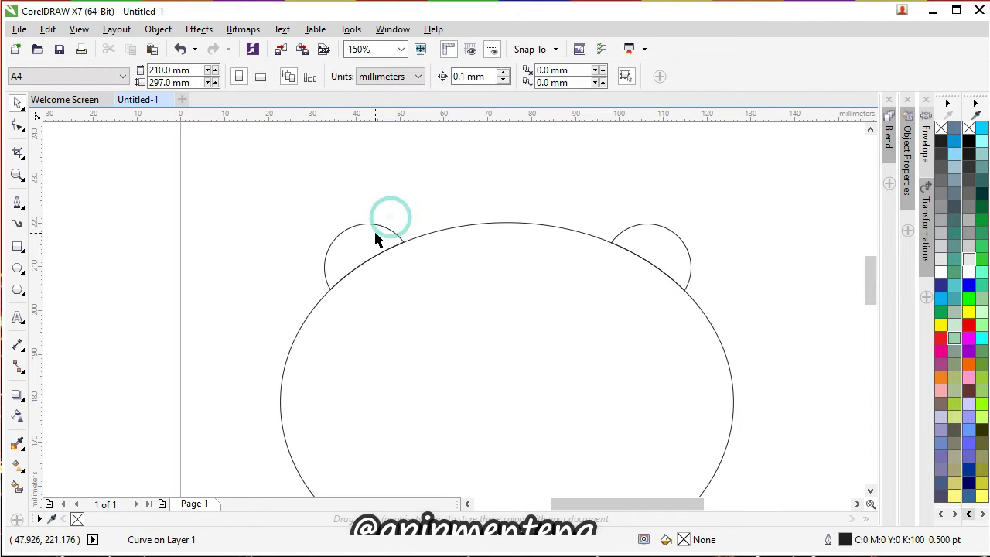
Add an inner-ear shape as a centred copy of the left ear scaled to about 67%.
click(371, 224)
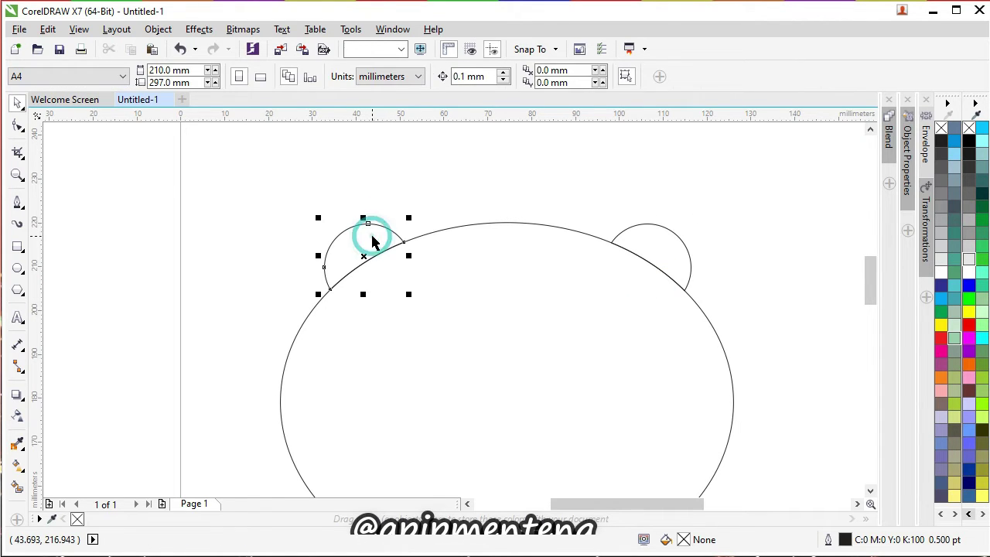
click(410, 222)
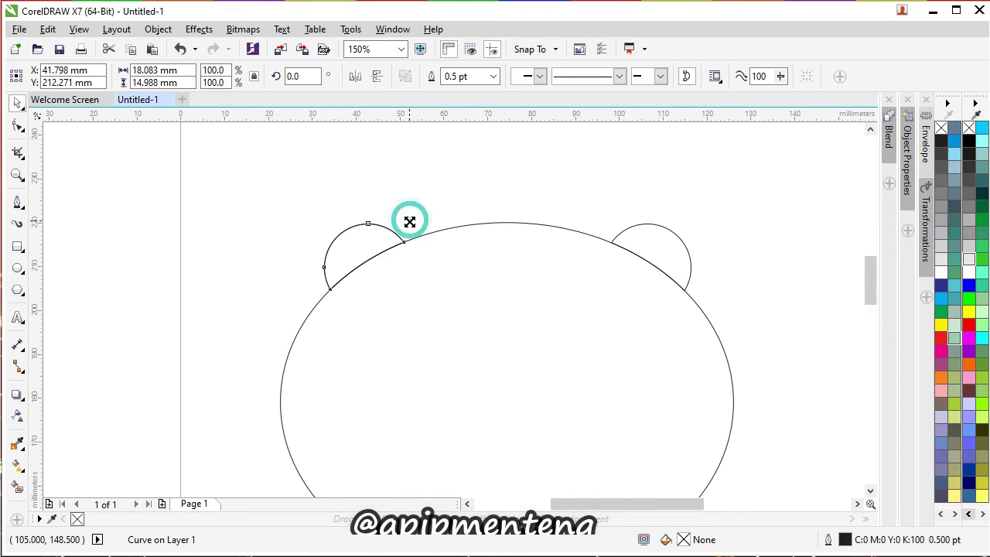
drag(409, 222, 404, 231)
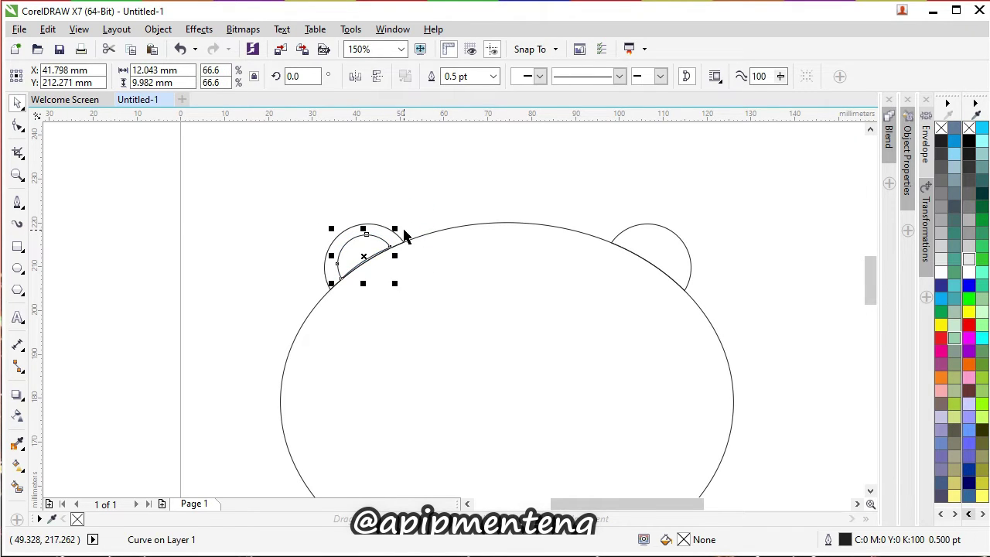
Add a centred inner-ear copy of the right ear scaled to about 62% and nudge it 0.2 mm left and down.
click(655, 248)
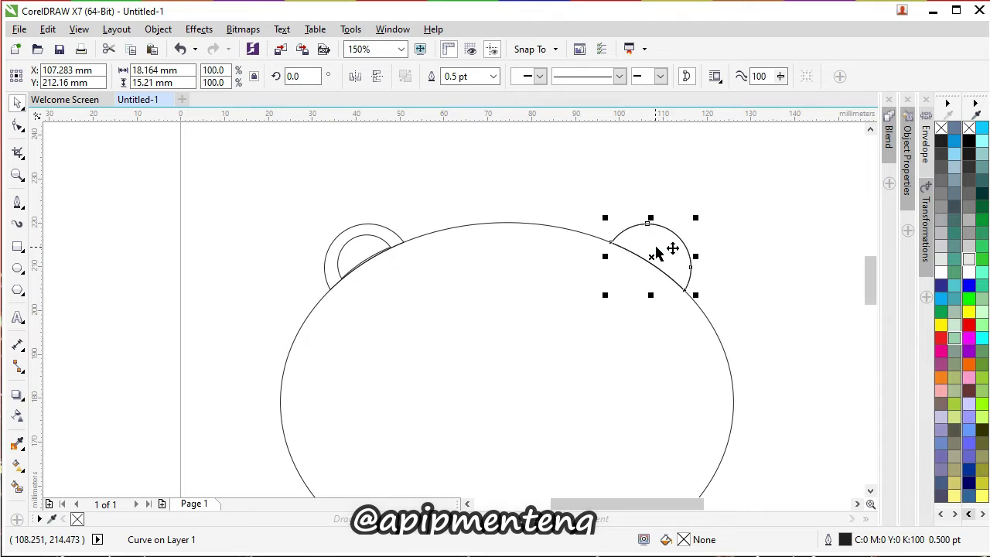
drag(697, 218, 689, 224)
key(Down)
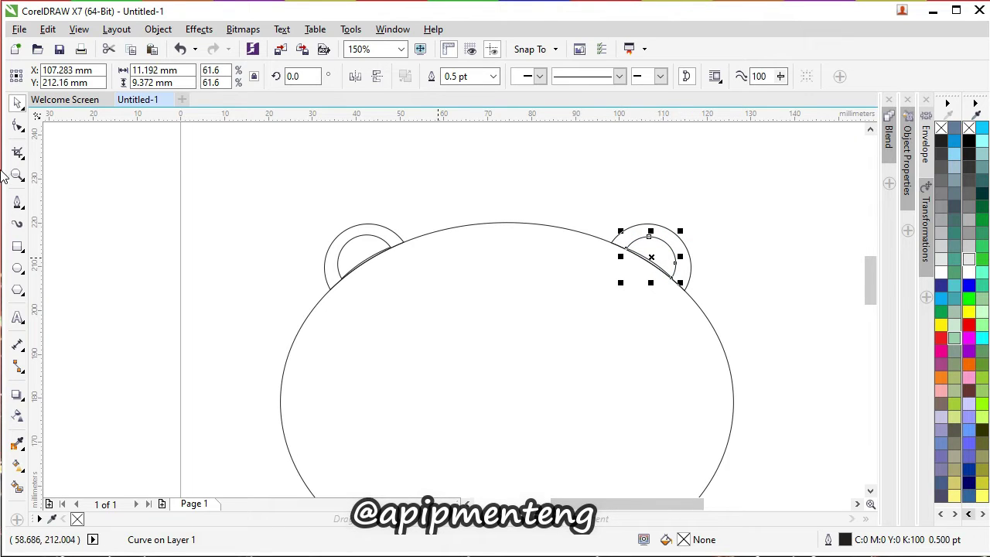
key(Left)
key(Left)
key(Down)
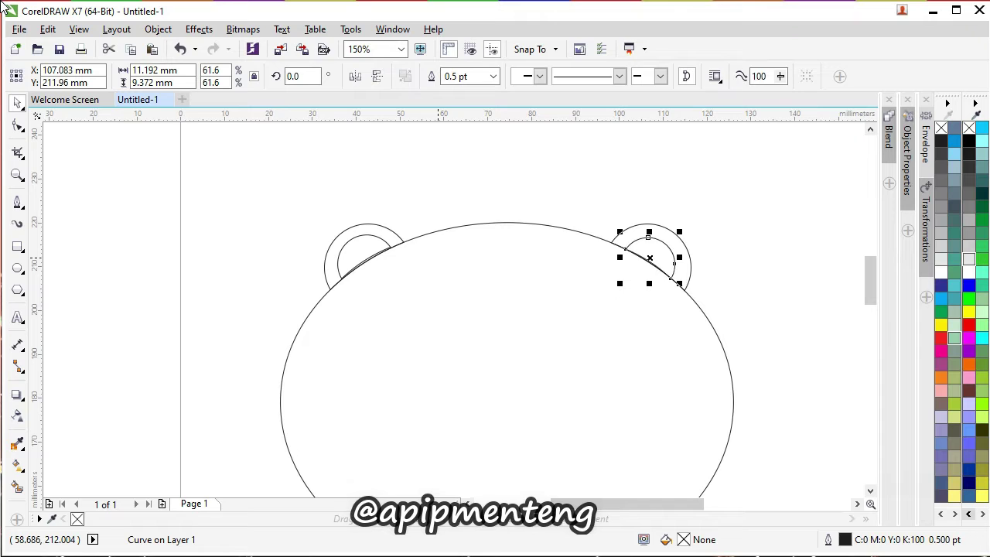
click(394, 231)
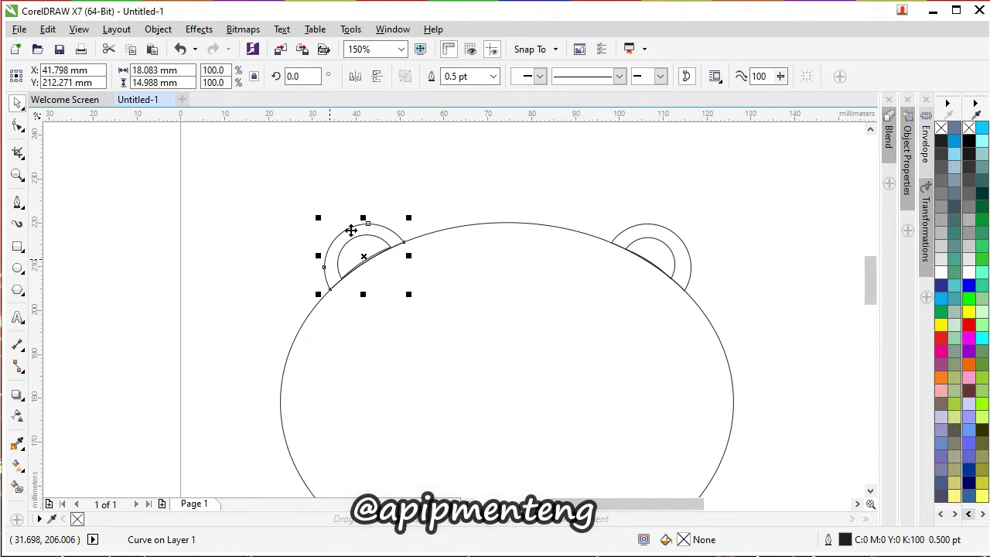
click(413, 171)
Draw the left eye as an upright ellipse about 17 mm wide and 23 mm high inside the head.
click(18, 268)
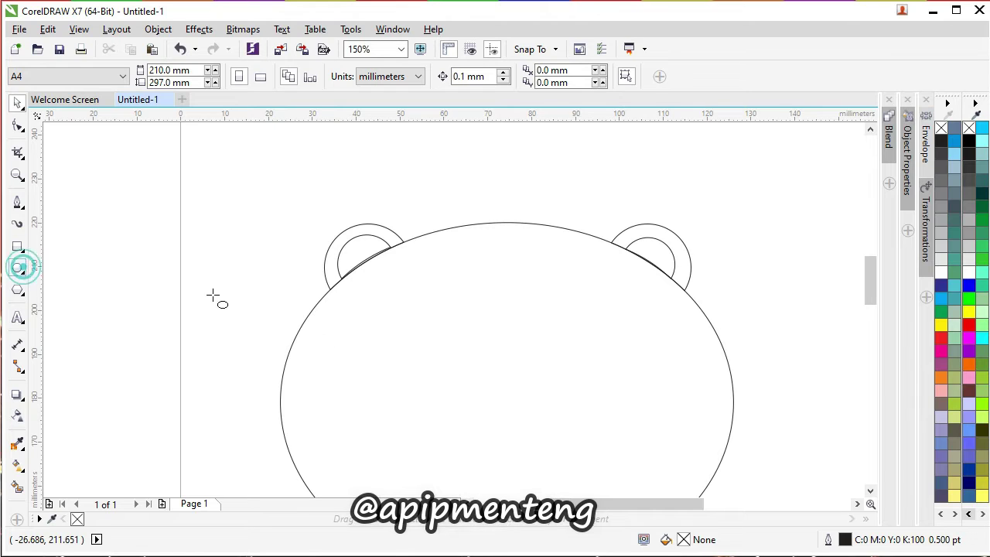
mouse_move(372, 303)
mouse_down()
mouse_move(416, 385)
mouse_move(445, 402)
mouse_up()
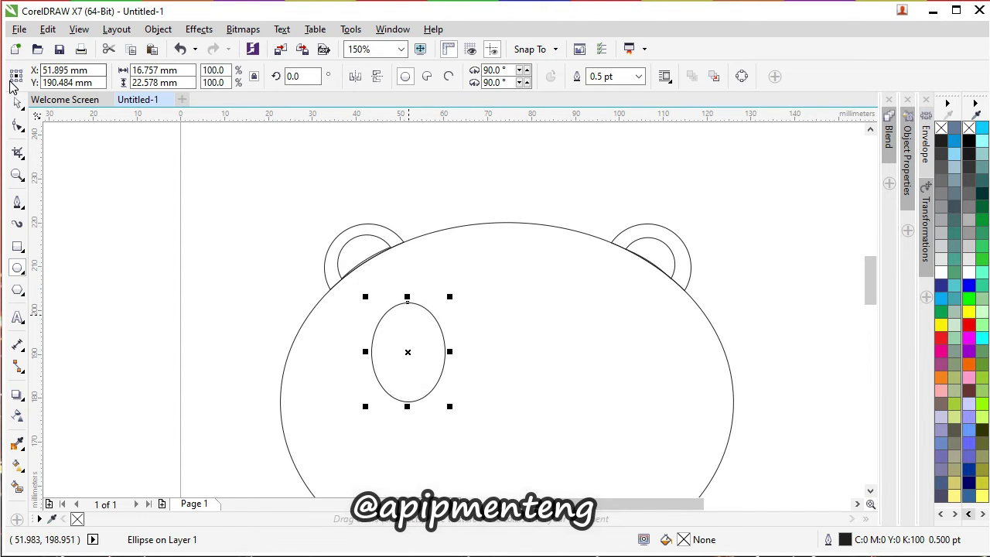
click(17, 102)
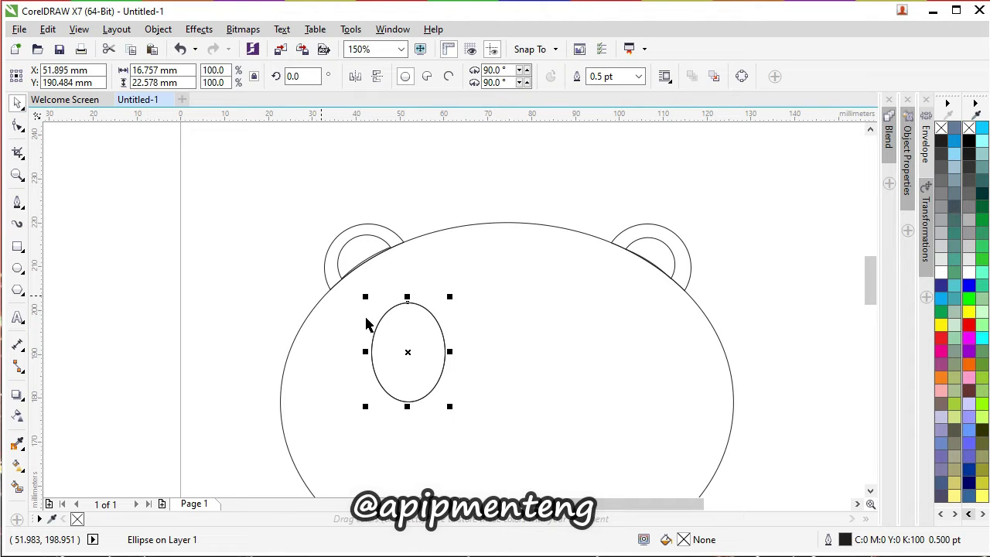
Copy the left eye to the right half of the head and align both eyes at the same height.
drag(396, 328, 559, 337)
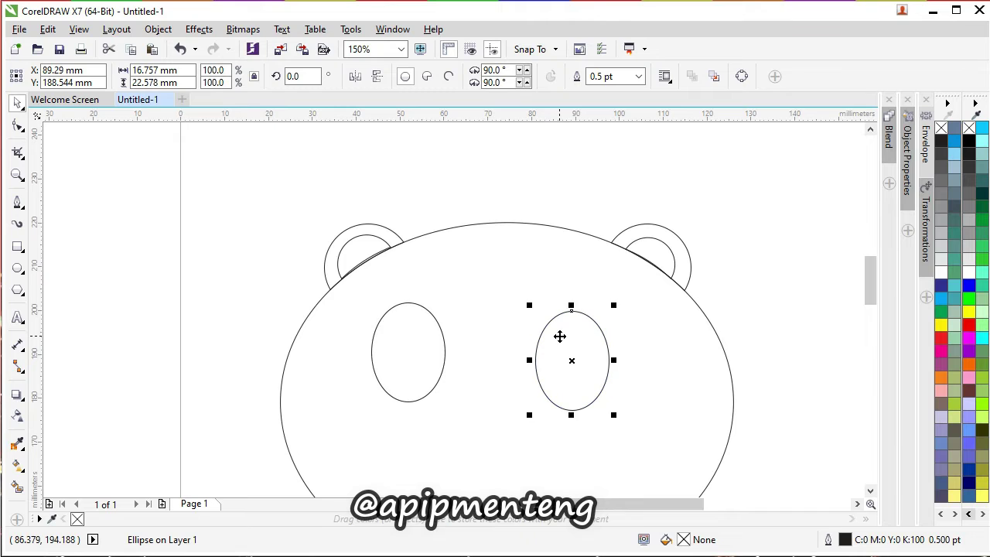
shift+click(395, 344)
key(e)
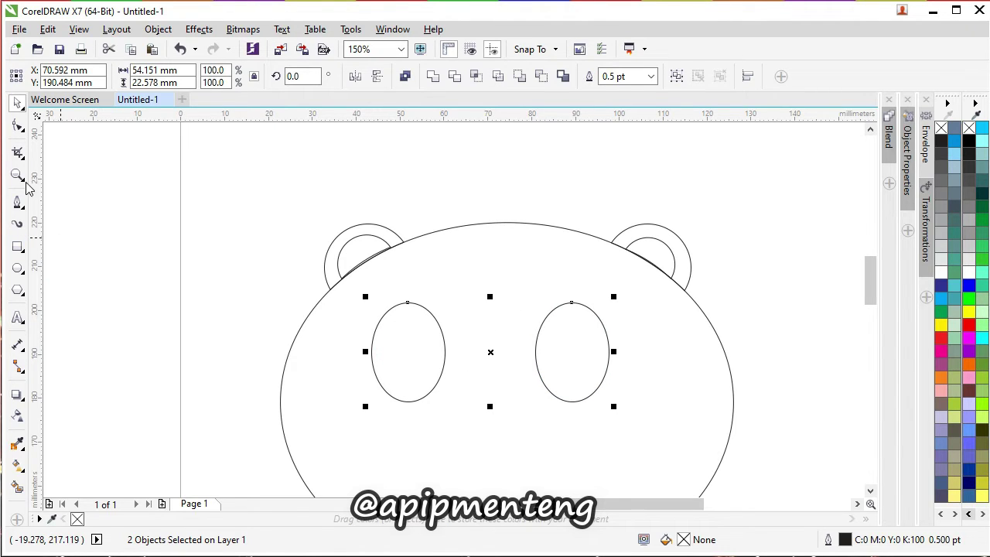
Draw an ellipse about 4.8 × 5.6 mm in the upper part of the left eye and copy it level into the right eye.
click(17, 268)
drag(402, 322, 423, 347)
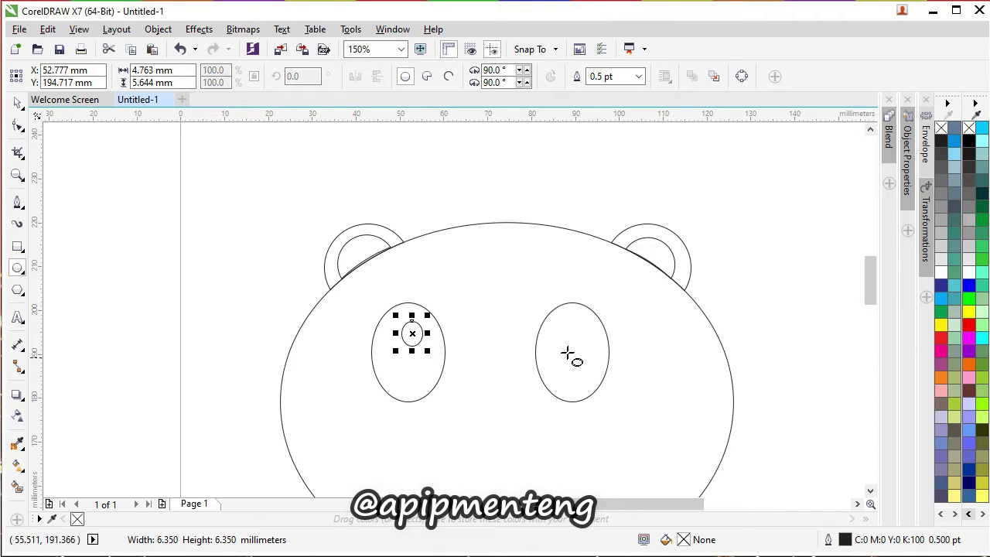
click(17, 102)
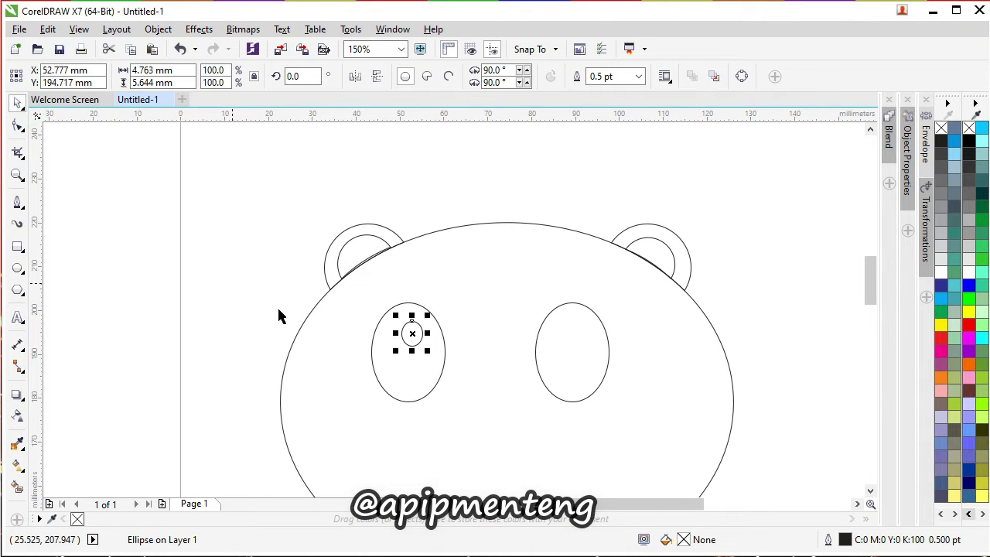
drag(416, 334, 558, 335)
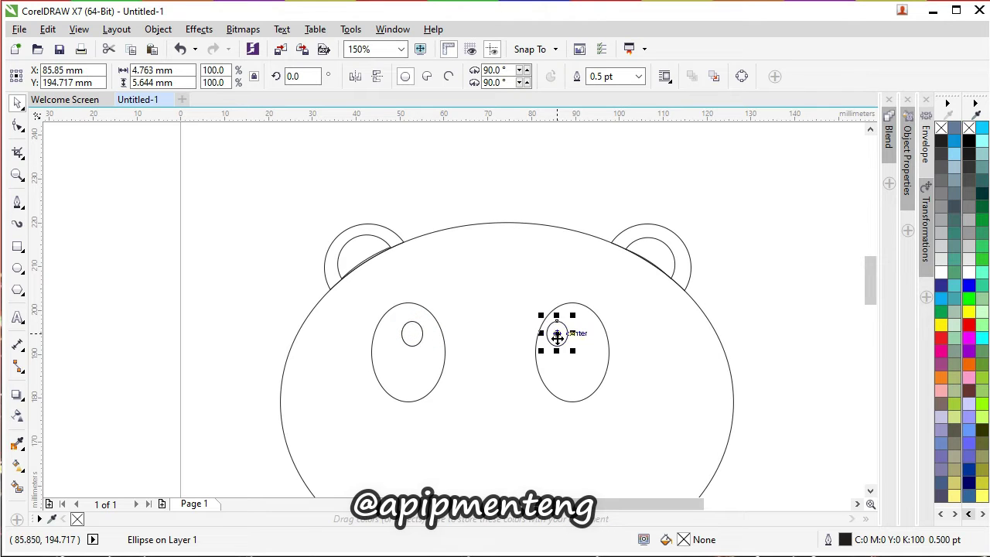
Draw a tiny upright ellipse inside each eye's inner ellipse, the right one about 1.3 × 2.3 mm and nudged 0.1 mm left and up.
scroll(370, 246, down, 1)
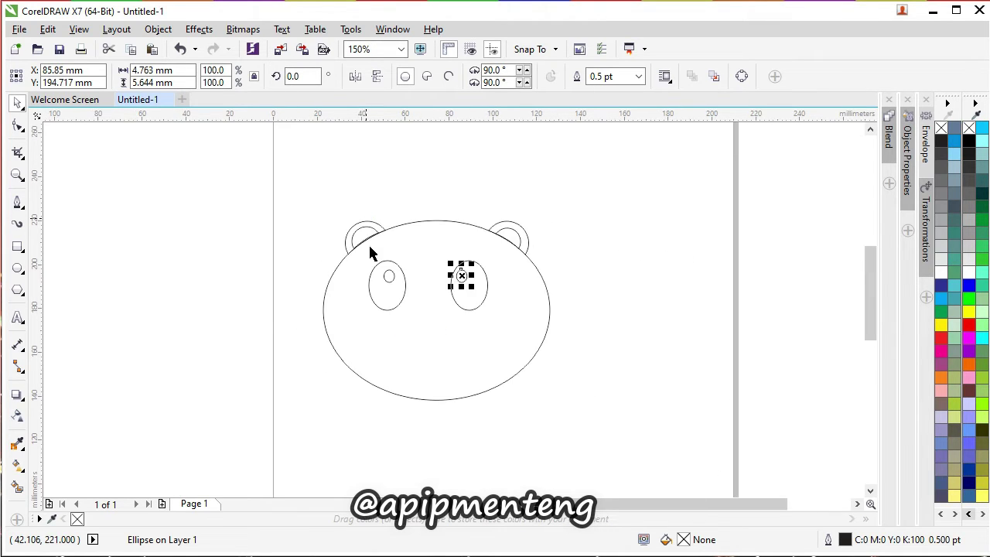
scroll(378, 269, up, 1)
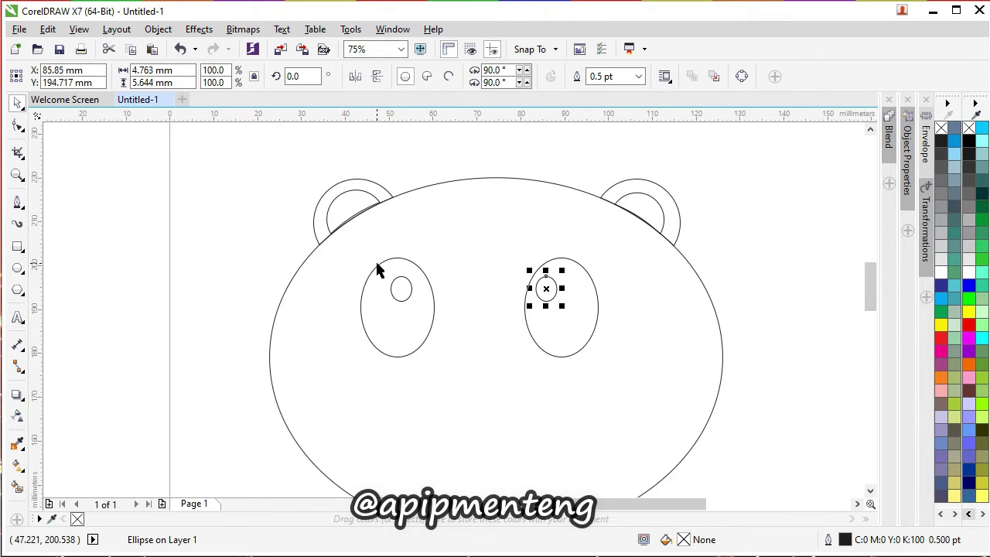
click(23, 271)
scroll(389, 271, up, 1)
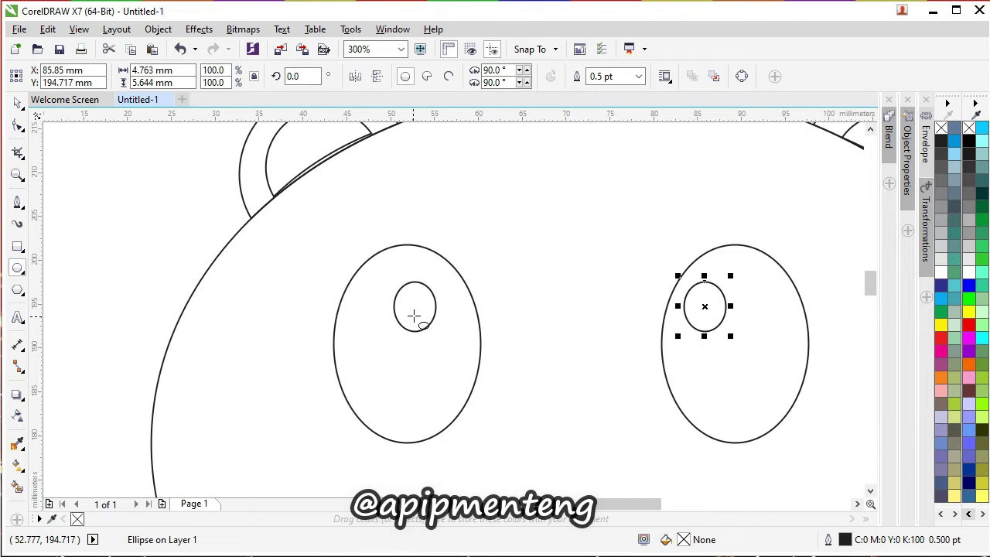
drag(408, 294, 431, 322)
drag(695, 301, 706, 323)
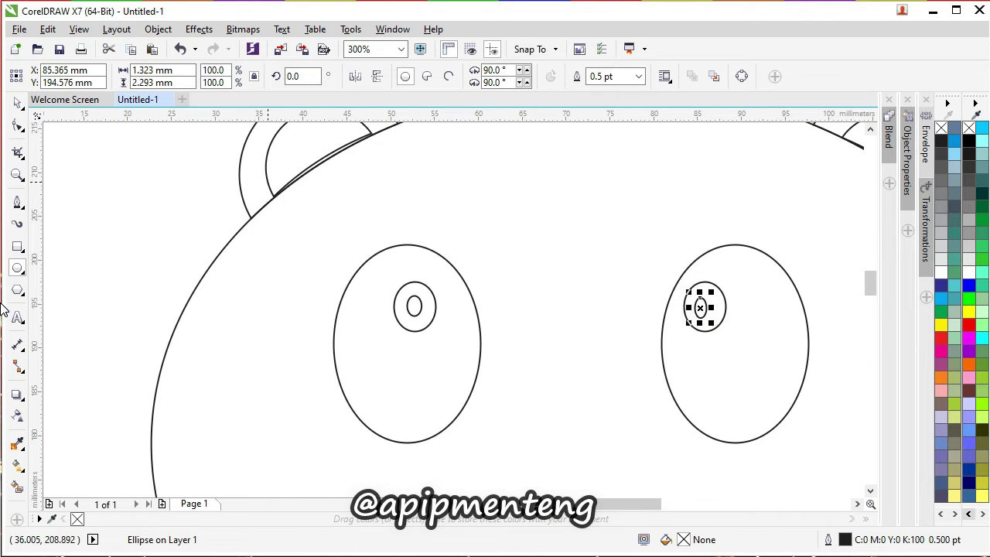
key(Left)
key(Up)
Draw the mouth below the eyes as a W-shaped open curve about 21 mm wide and 5.4 mm high with the Pen tool.
scroll(270, 259, down, 2)
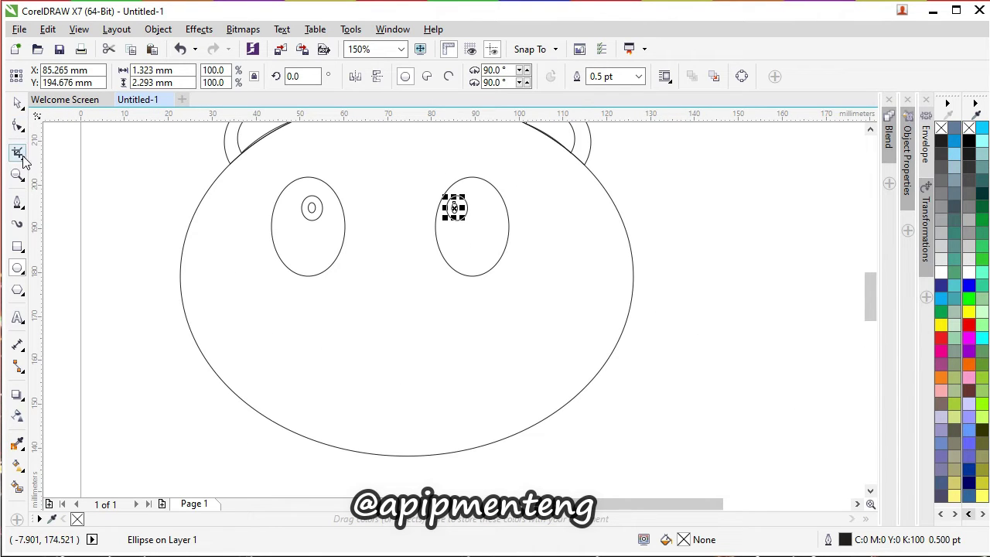
click(18, 201)
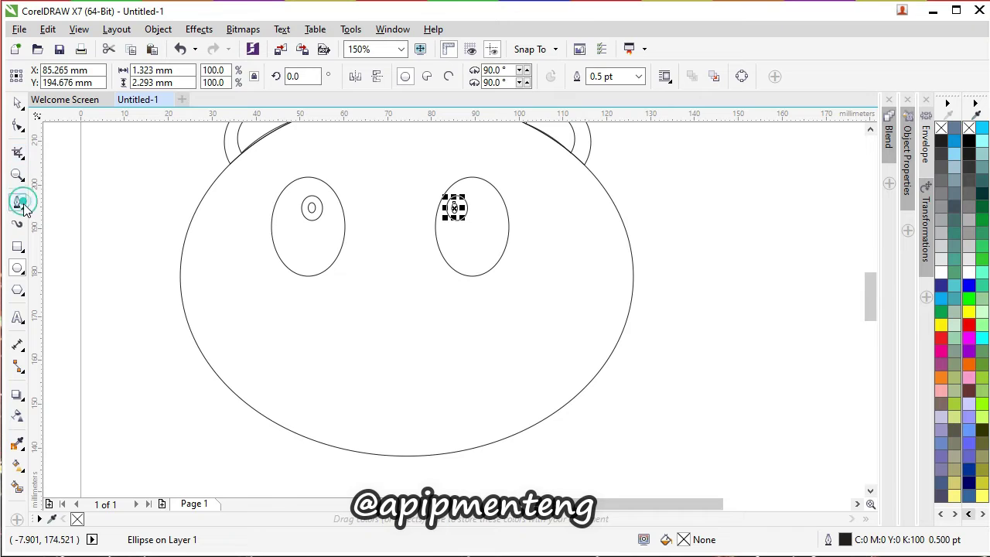
click(336, 322)
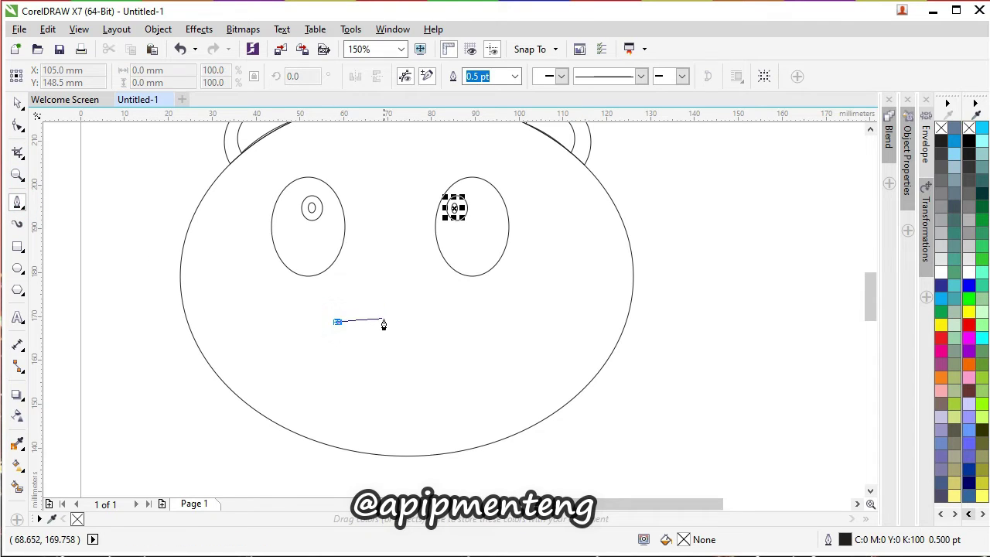
drag(386, 322, 407, 270)
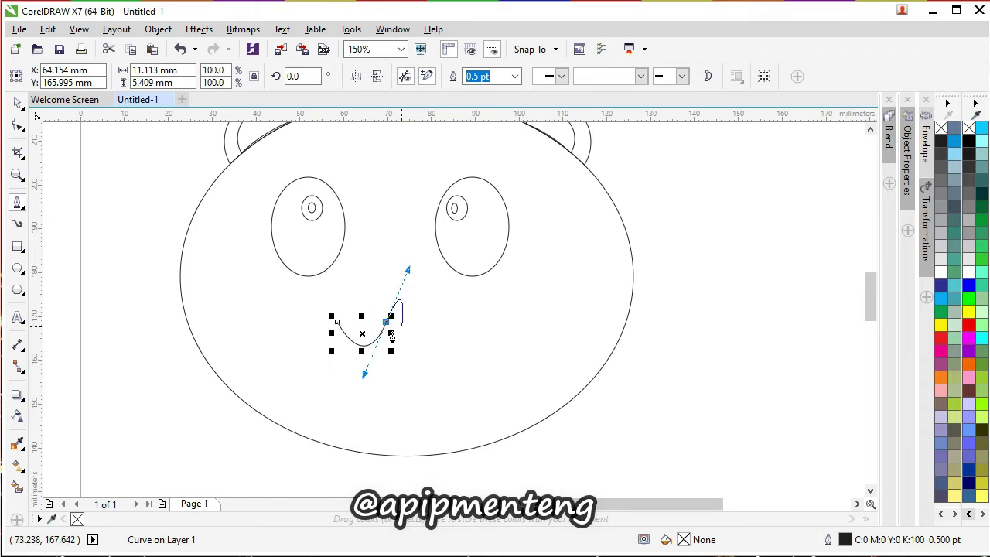
click(387, 323)
drag(429, 325, 432, 284)
key(space)
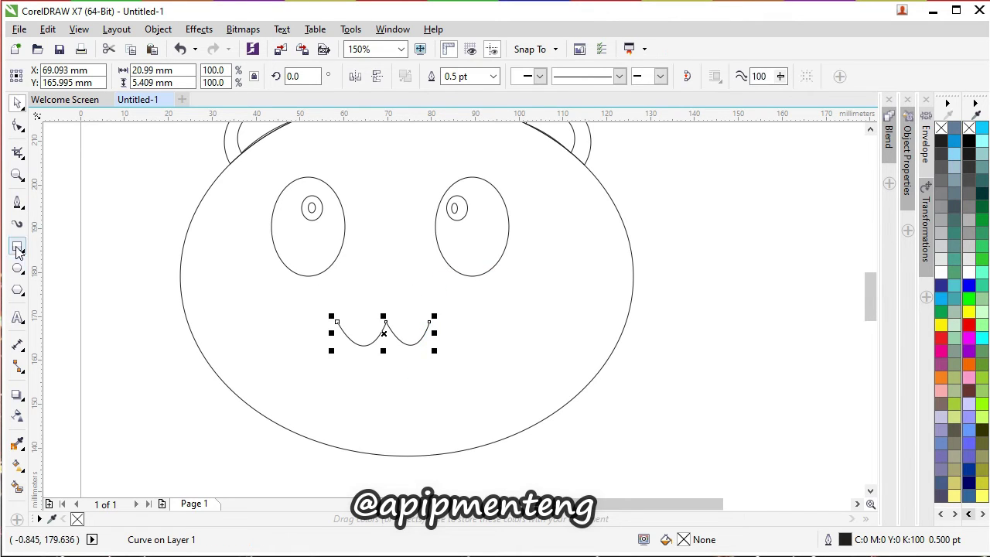
Draw a three-sided polygon about 8.7 × 7.5 mm for the nose and move it above the middle of the mouth.
click(17, 267)
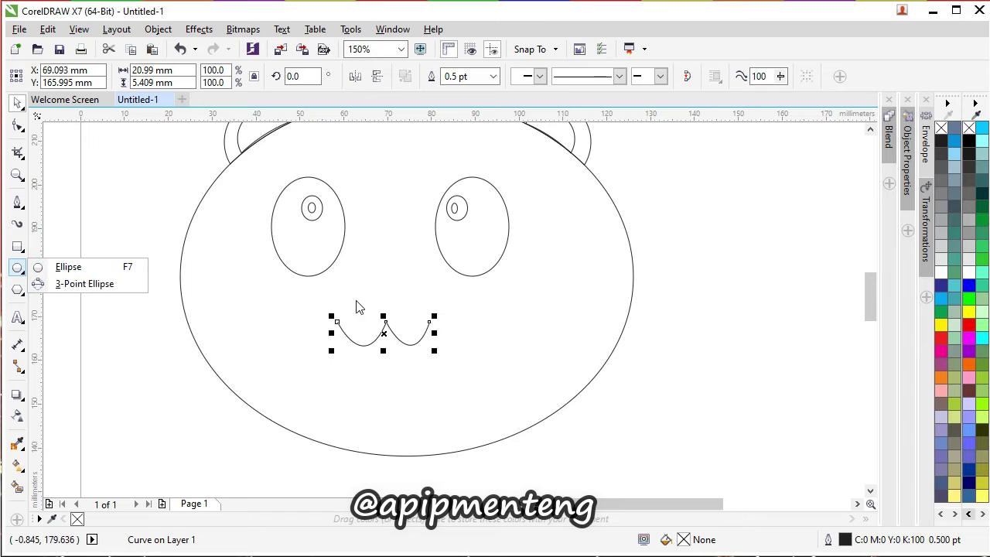
click(19, 290)
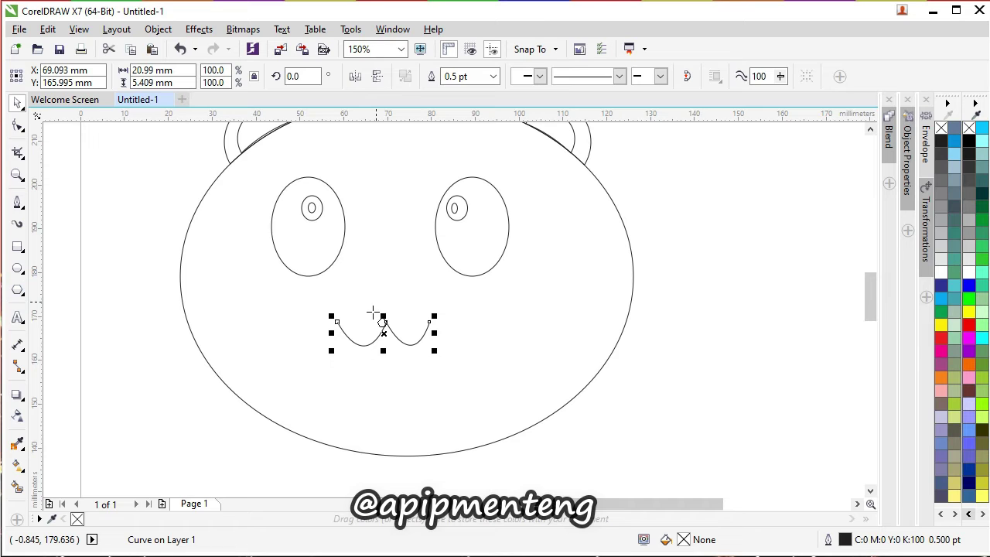
drag(376, 294, 418, 336)
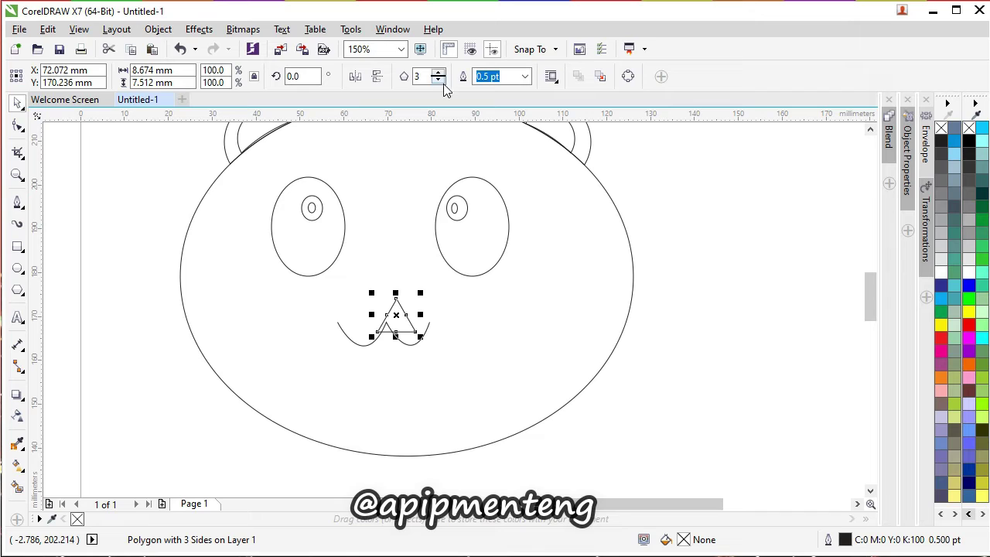
mouse_move(405, 319)
mouse_down()
mouse_move(393, 317)
mouse_move(399, 308)
mouse_up()
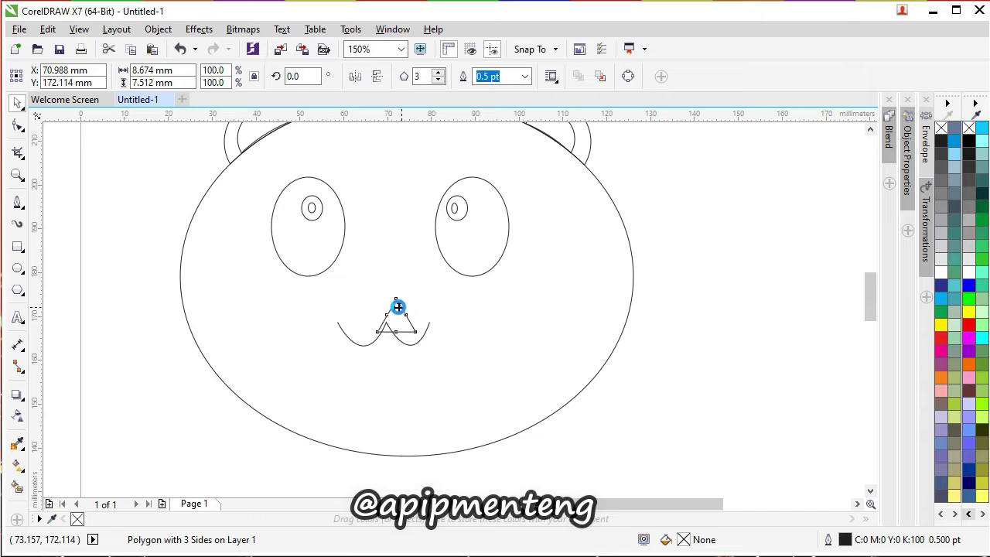
drag(398, 307, 393, 316)
click(381, 312)
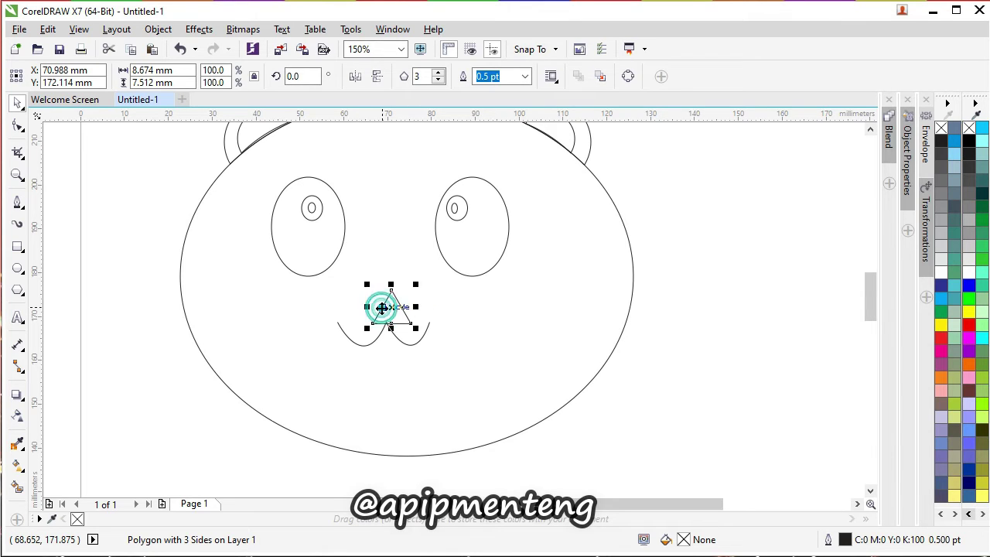
double_click(381, 310)
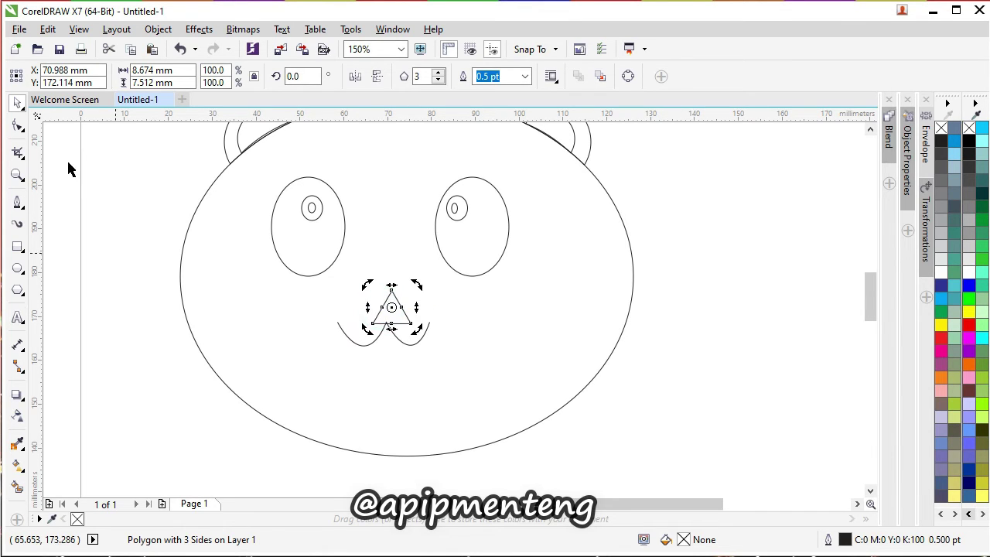
click(18, 126)
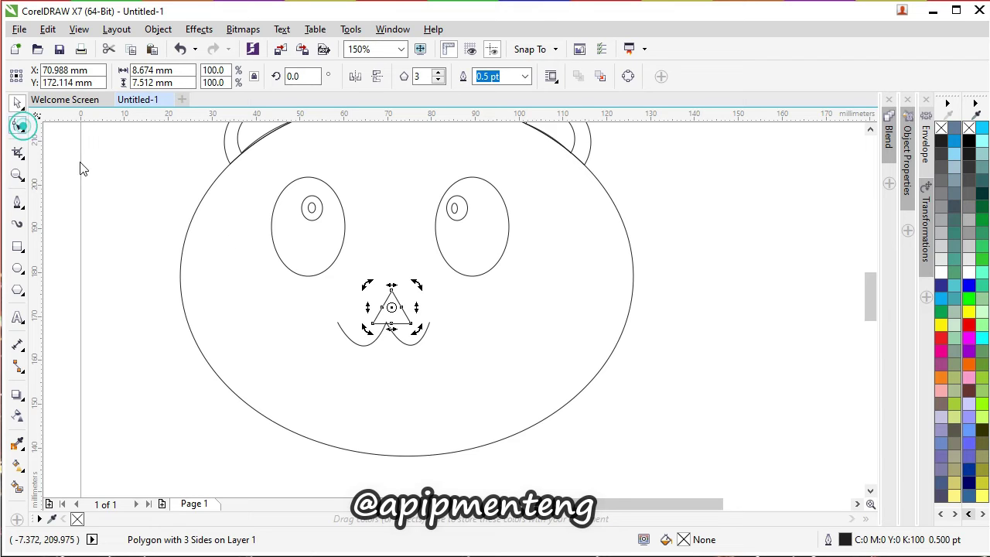
click(385, 313)
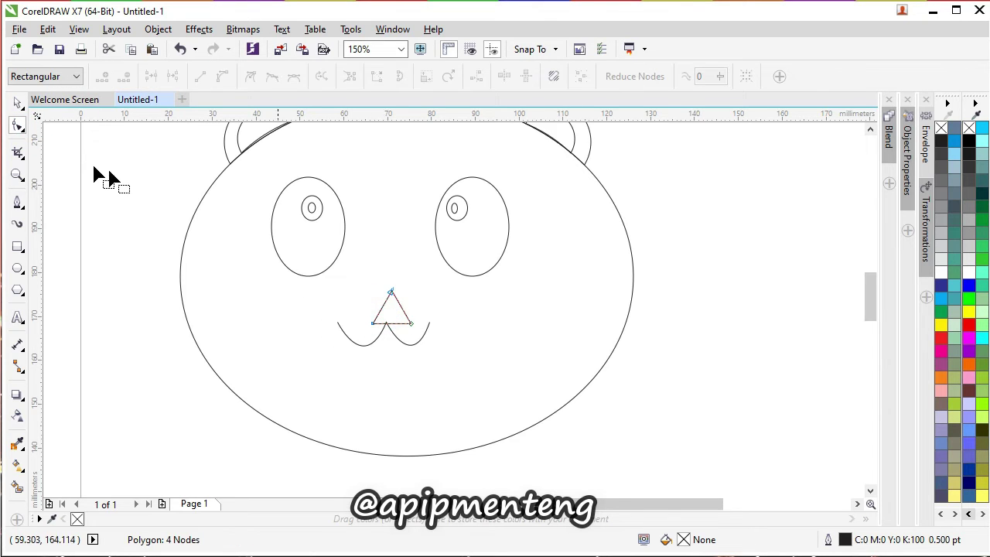
click(18, 105)
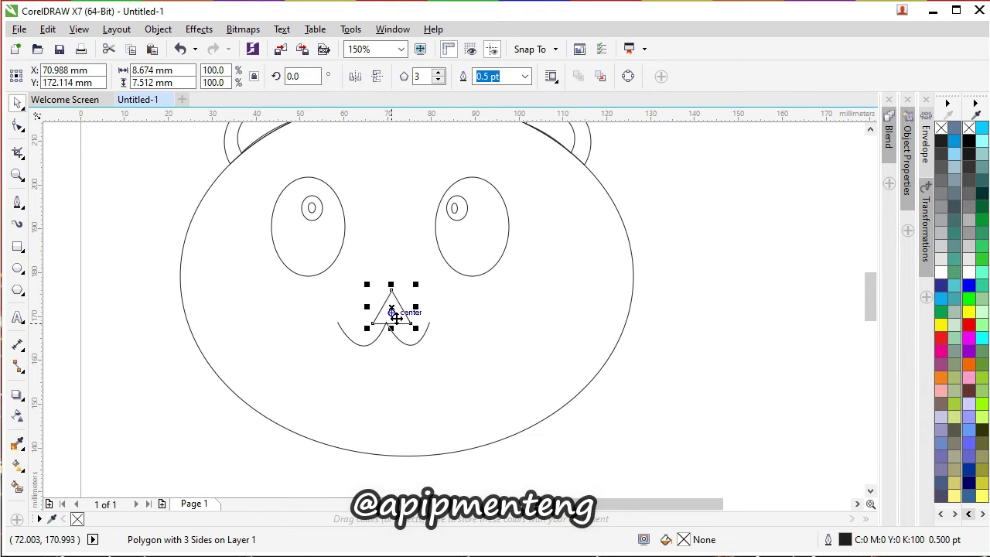
Mirror the nose triangle vertically to point down and place its tip at the middle peak of the mouth.
drag(395, 316, 388, 330)
click(356, 76)
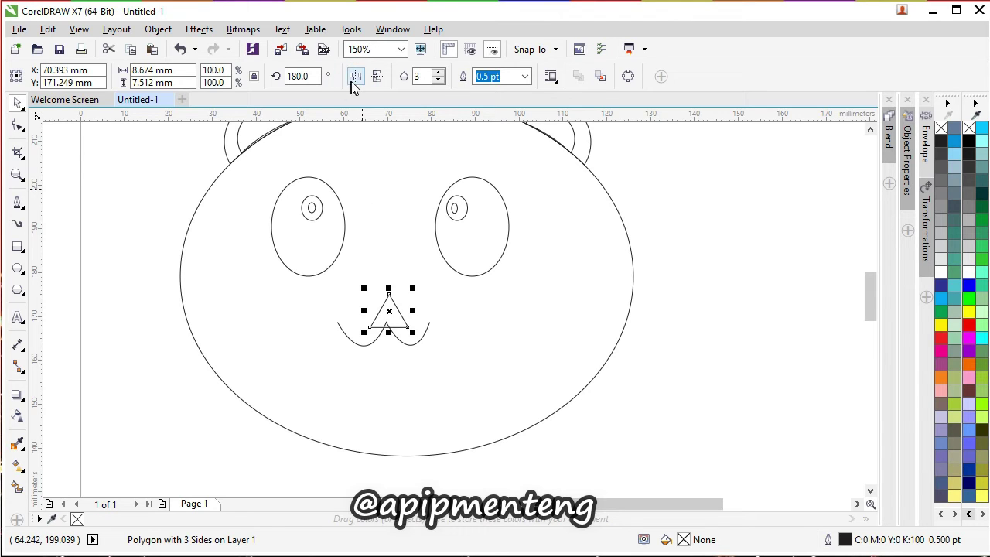
click(354, 76)
click(378, 77)
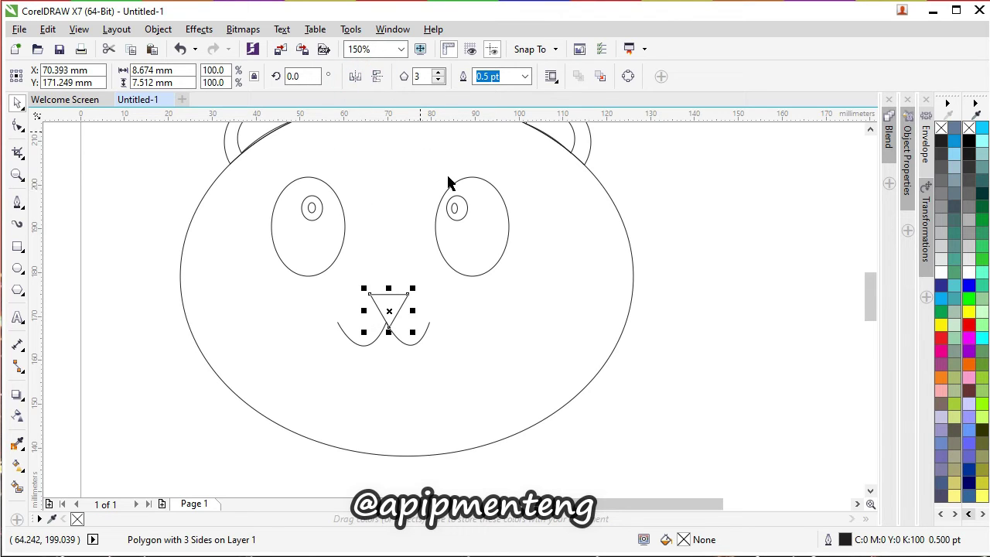
drag(396, 311, 392, 317)
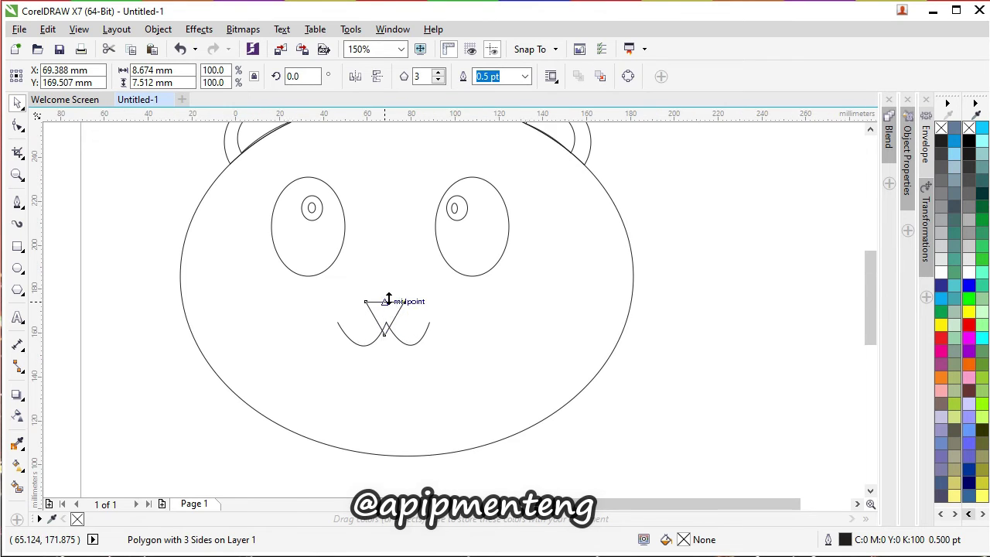
Fill both outer ear shapes black and both inner ear shapes white.
scroll(391, 294, down, 2)
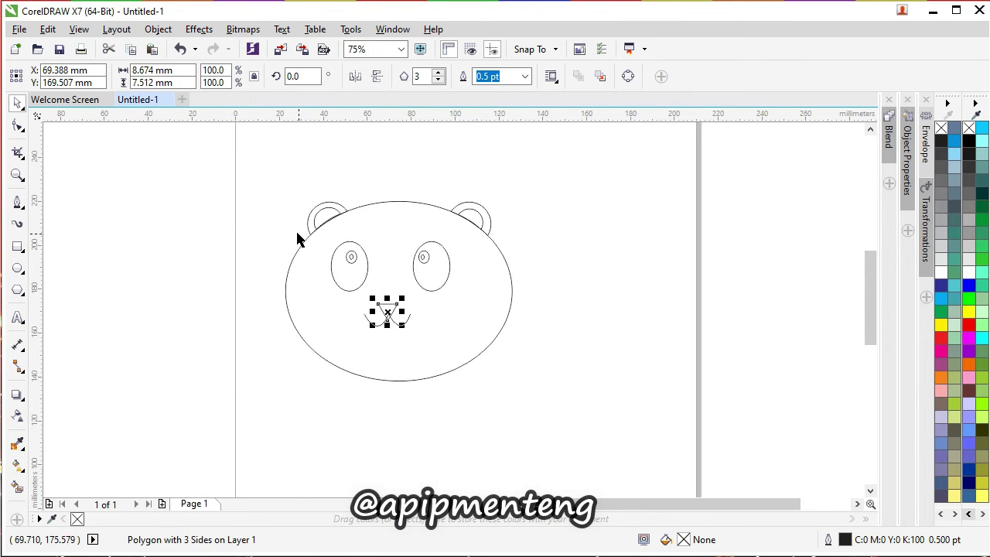
click(335, 208)
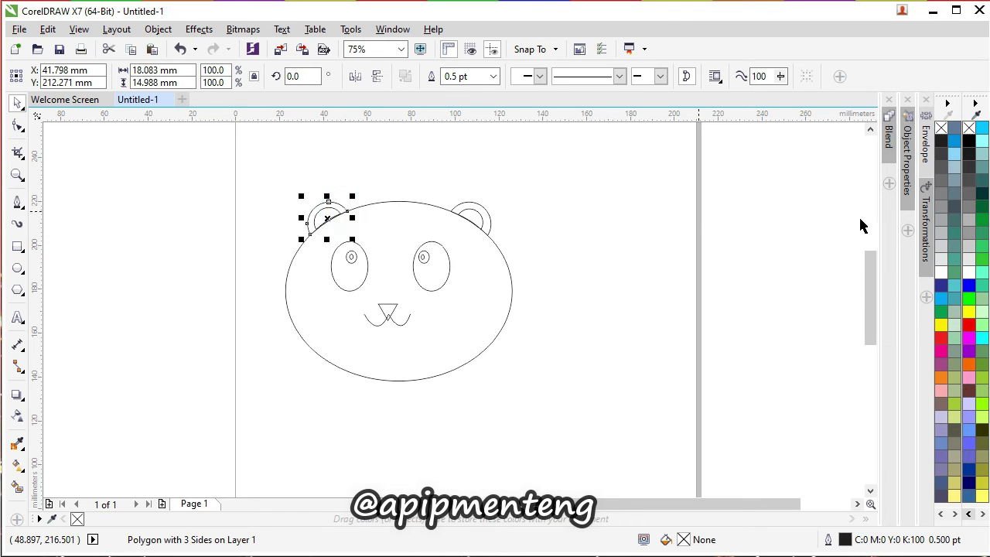
click(970, 143)
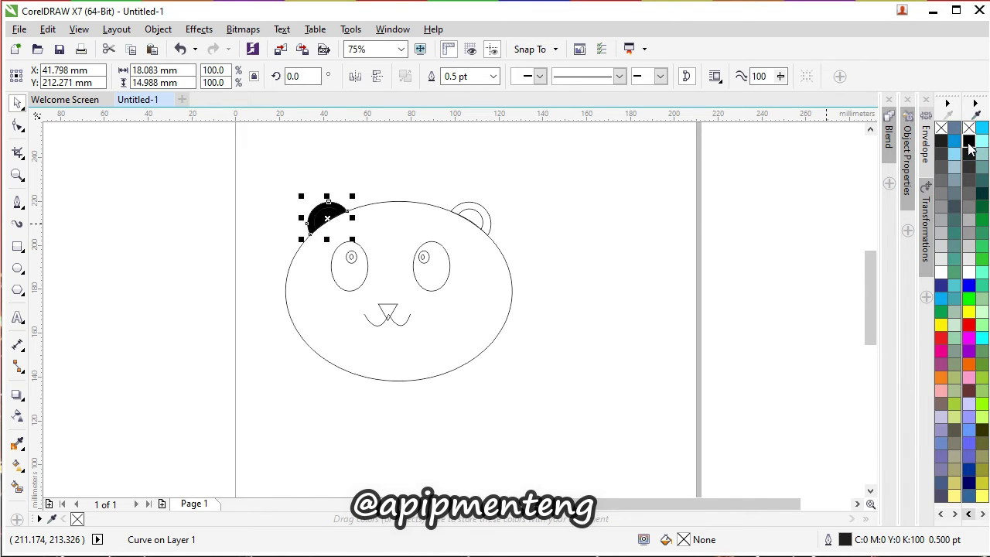
key(ctrl+z)
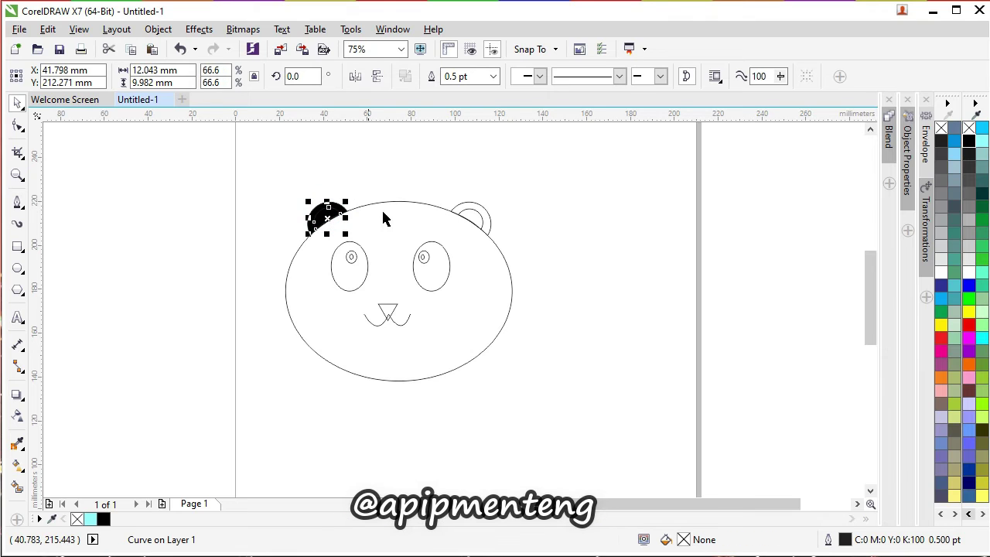
key(shift+Page_Down)
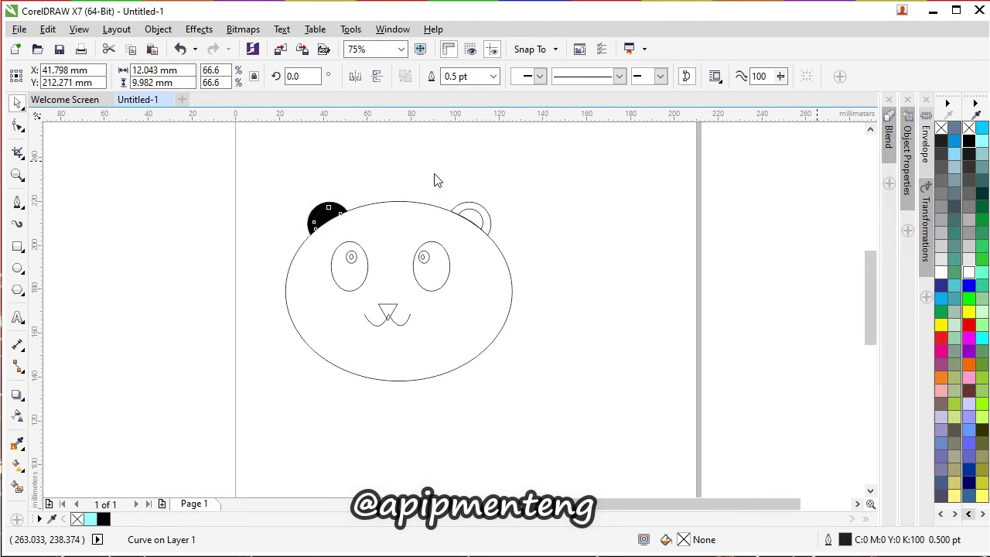
click(469, 214)
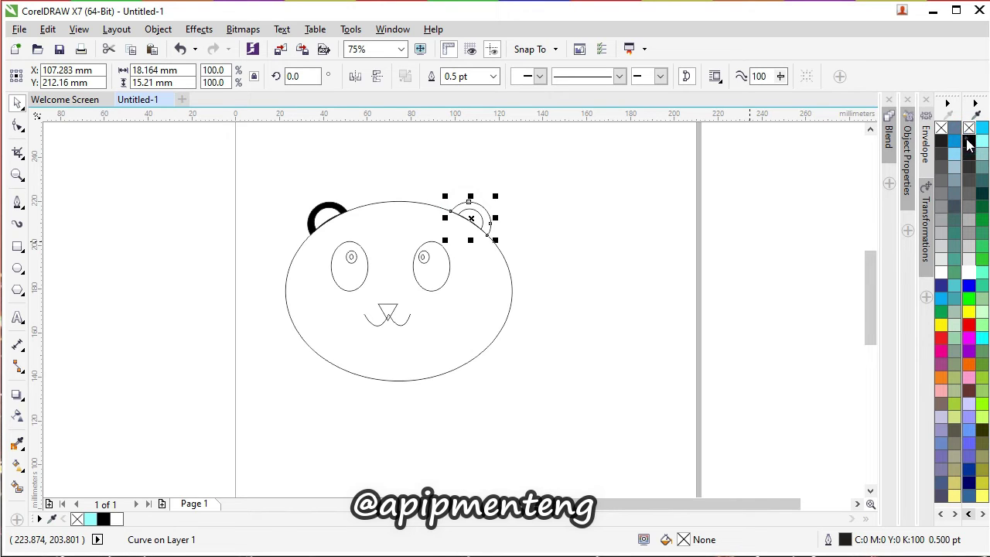
drag(470, 218, 486, 206)
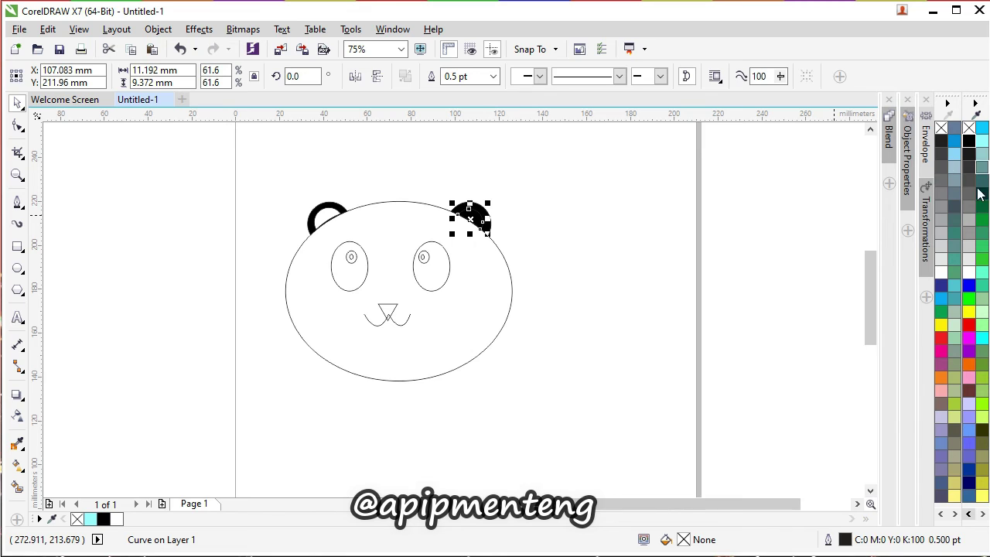
click(968, 275)
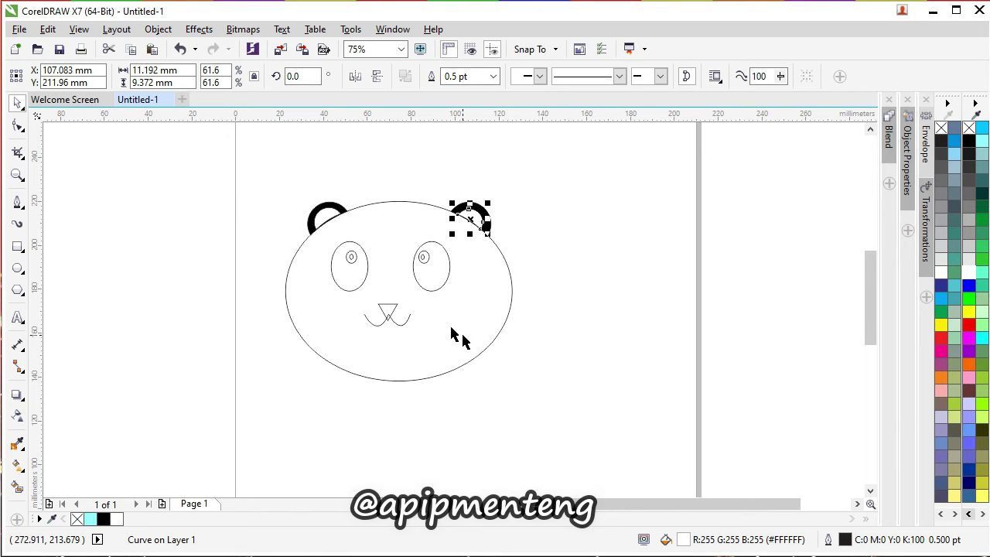
Fill the large head ellipse white and both large eye ellipses black.
click(433, 311)
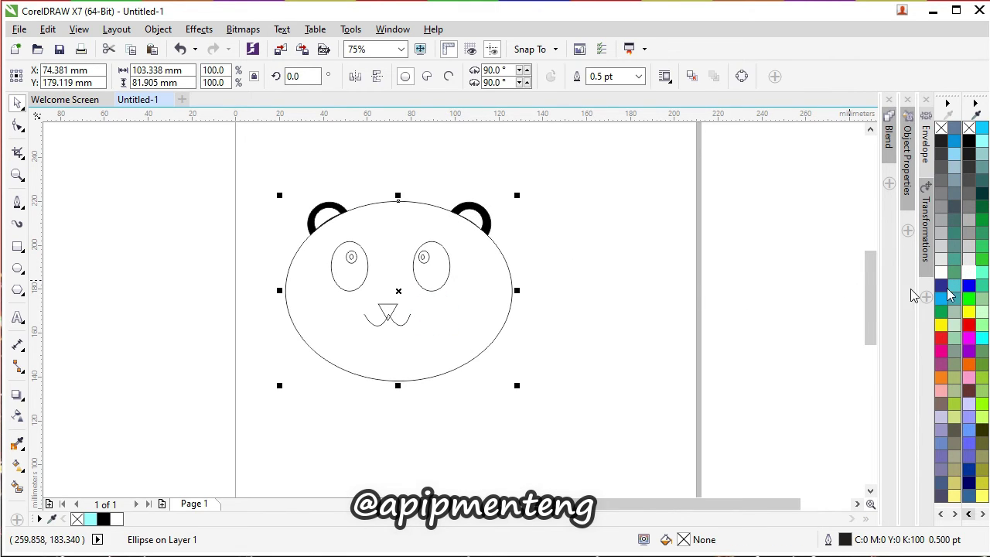
click(972, 277)
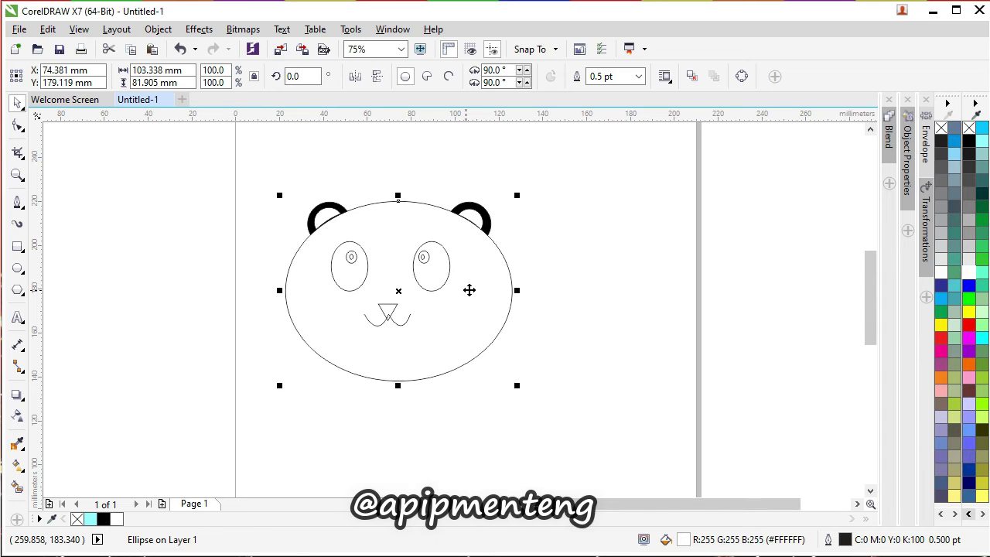
click(414, 271)
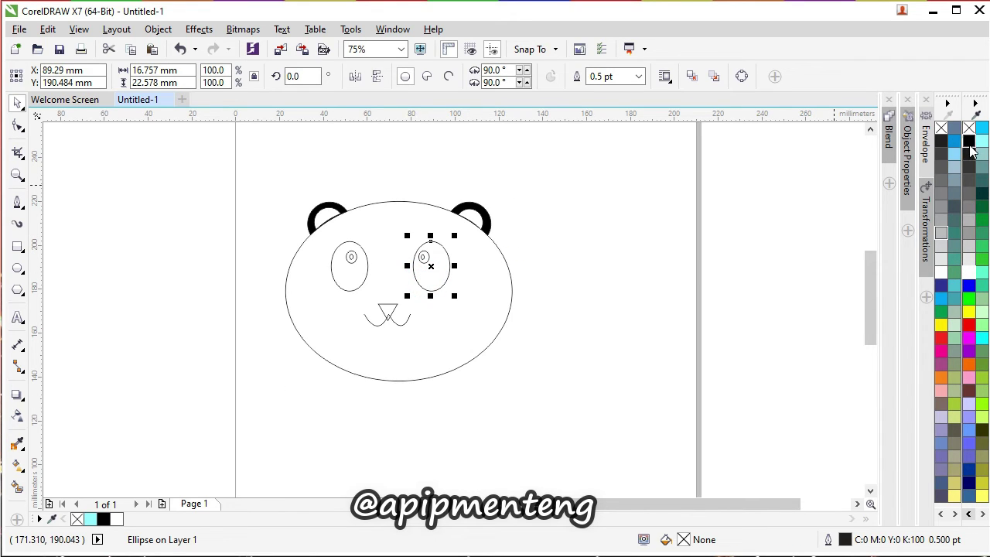
click(970, 141)
click(342, 271)
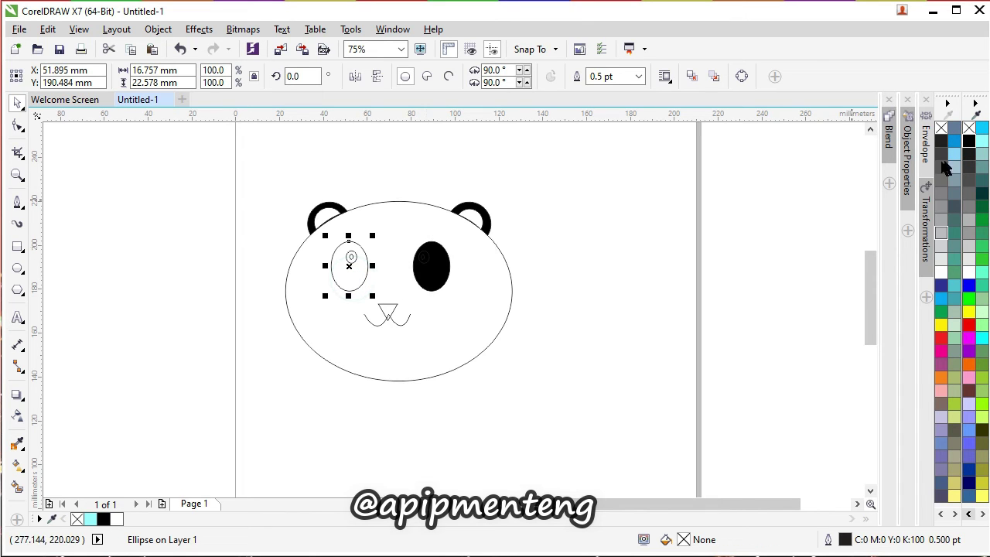
click(969, 142)
Fill the highlight ellipse in the upper part of each eye white.
scroll(338, 249, up, 2)
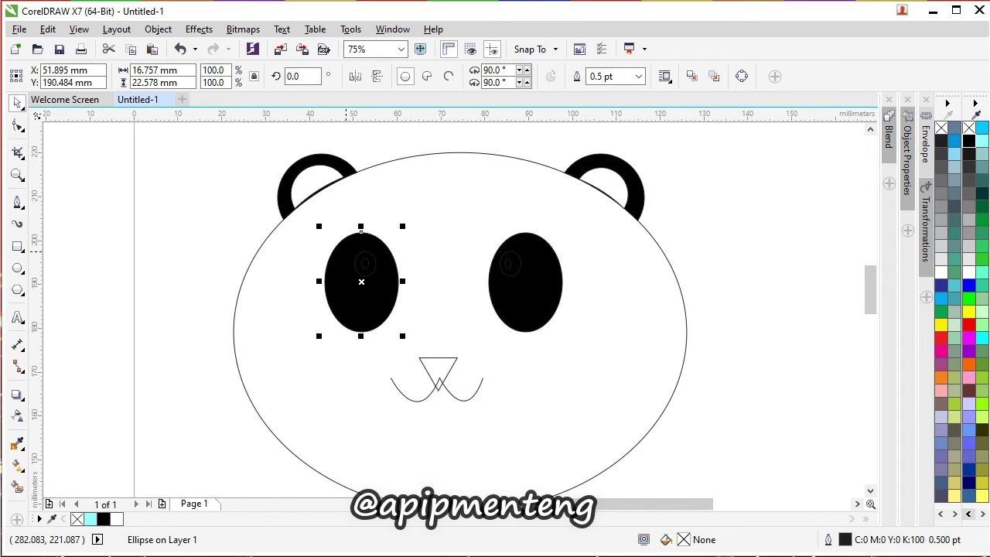
scroll(358, 273, up, 4)
click(373, 291)
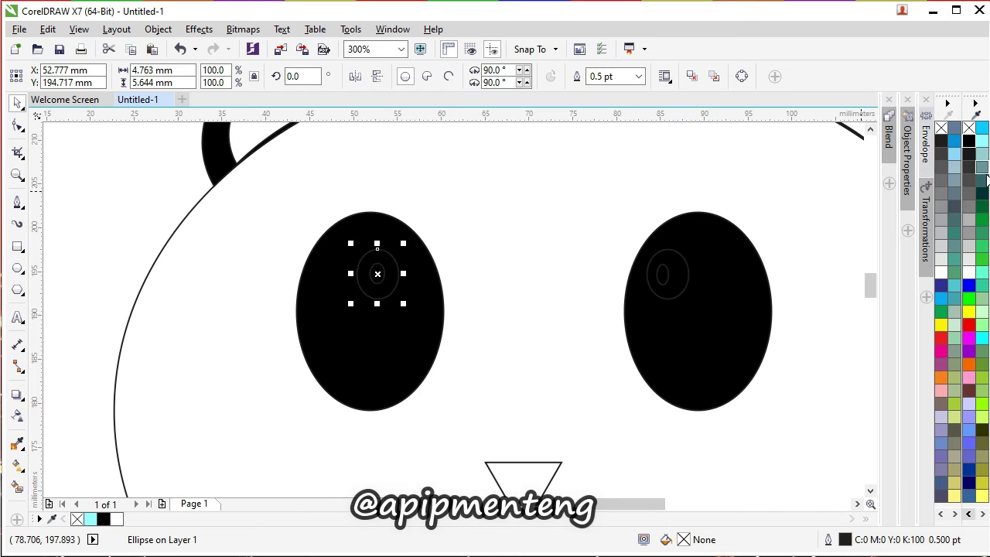
click(968, 273)
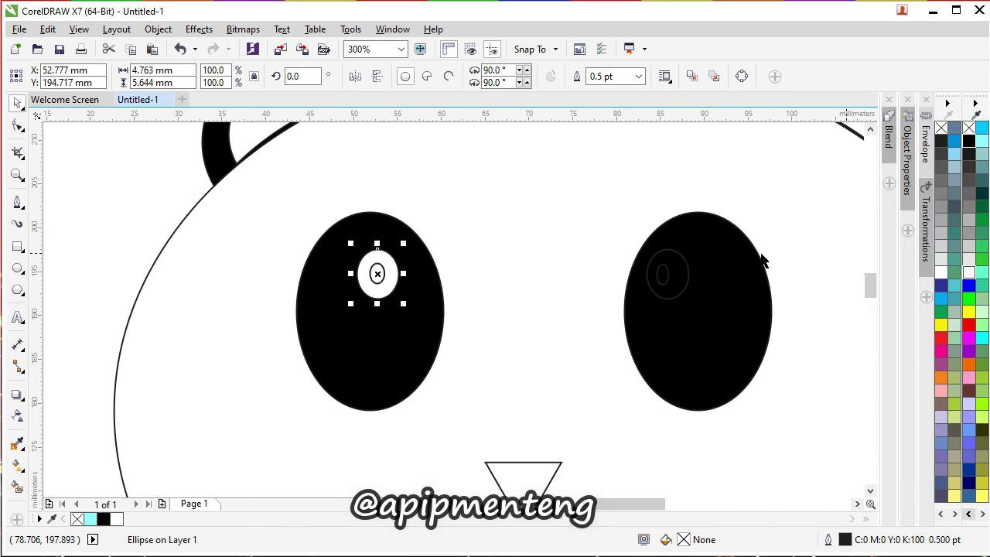
click(677, 282)
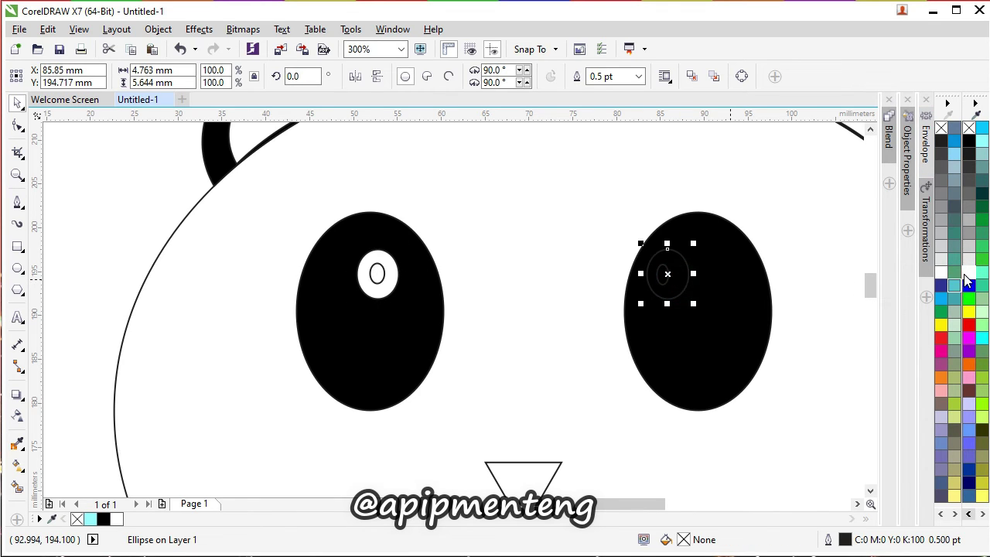
drag(968, 272, 667, 272)
Fill the small pupil ellipse inside the white highlight of each eye black.
click(662, 274)
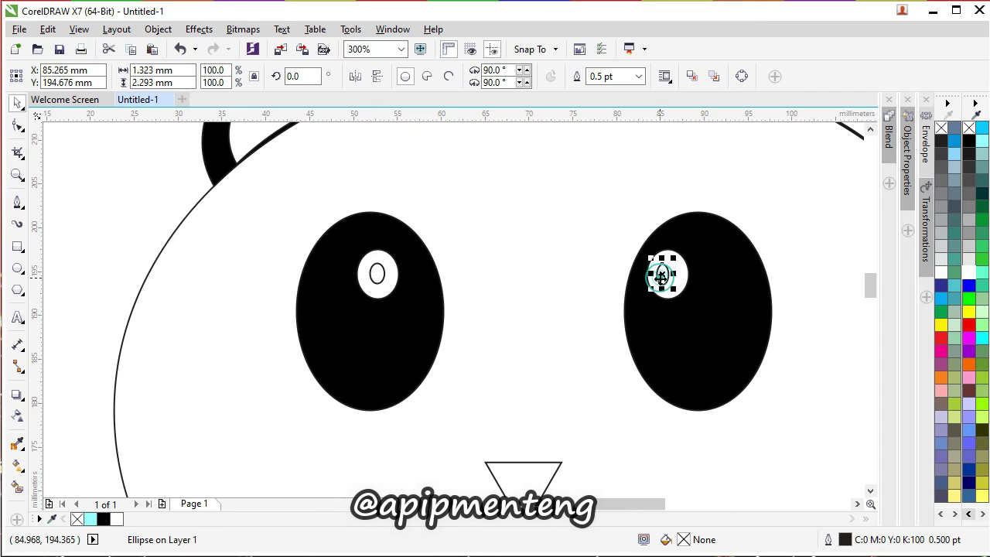
drag(648, 228, 663, 274)
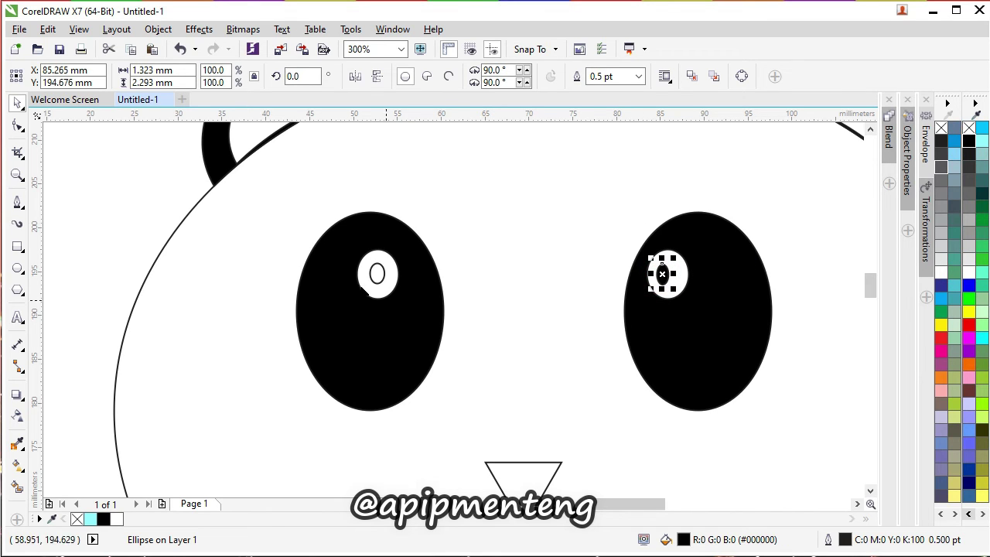
click(374, 276)
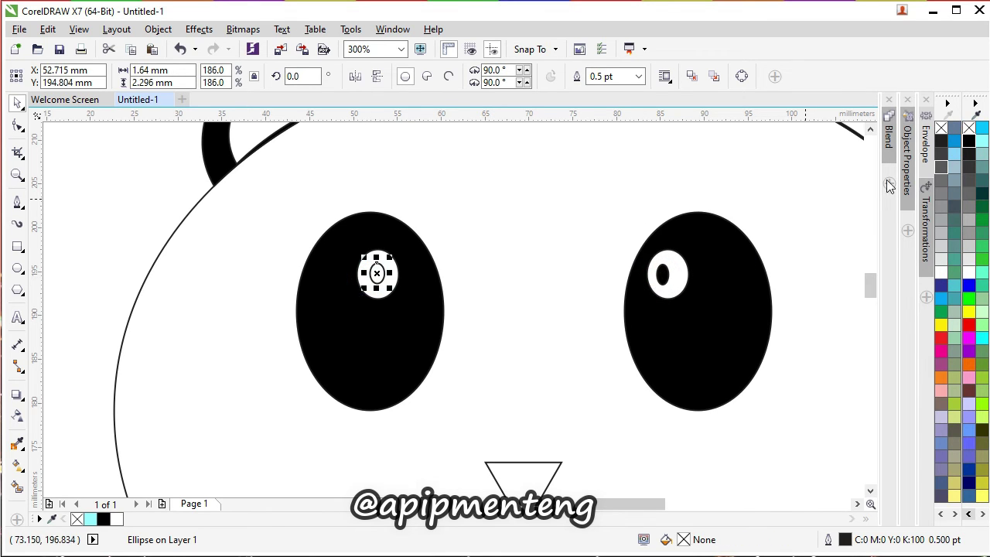
click(970, 141)
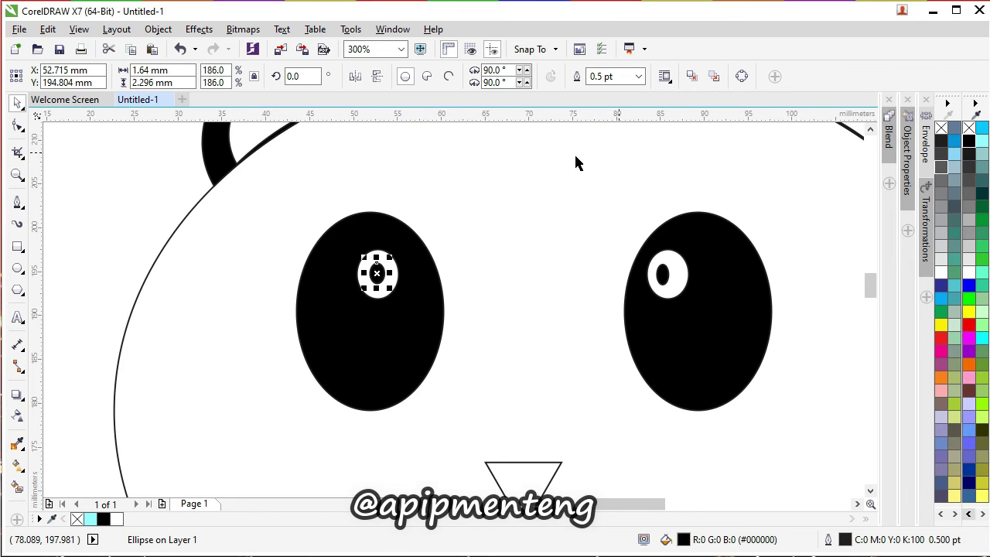
Fill the triangular nose black.
scroll(576, 161, down, 2)
click(552, 329)
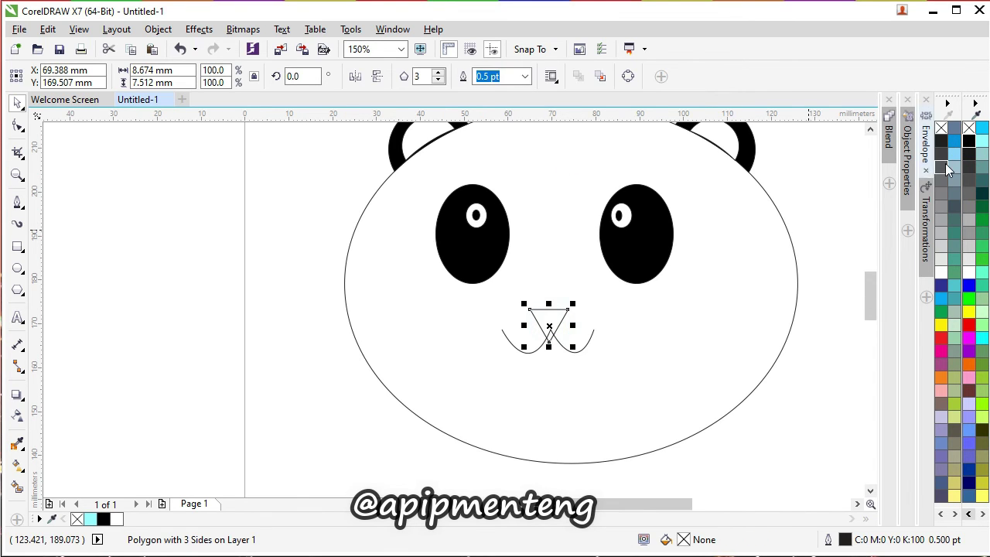
click(969, 142)
scroll(563, 283, down, 2)
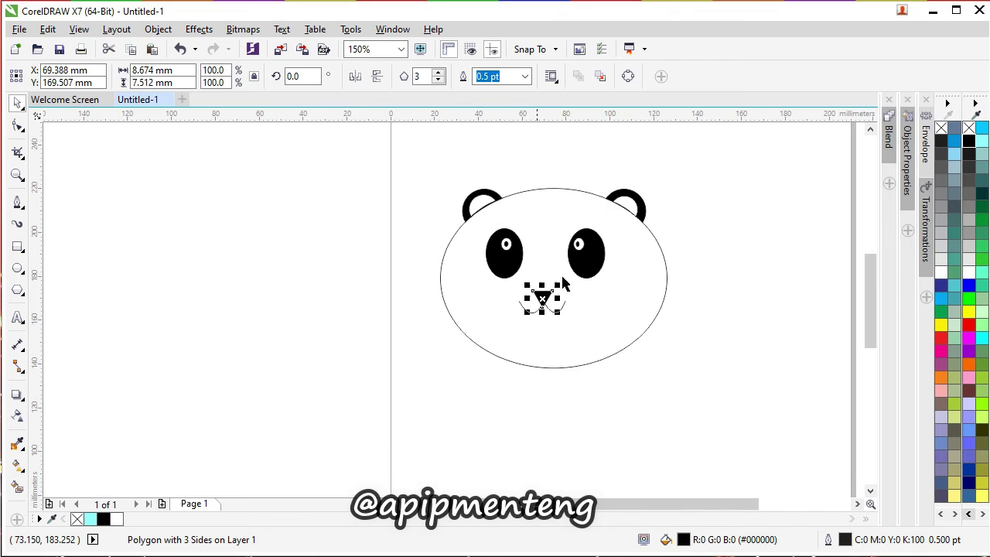
Select all the panda shapes and set their outline width to 10 pt.
drag(393, 145, 696, 409)
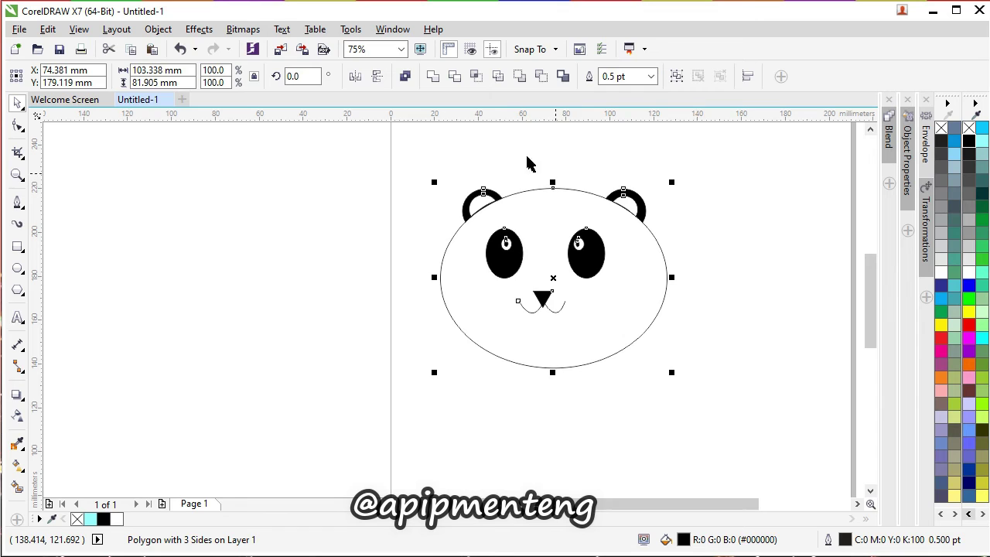
click(653, 77)
click(612, 206)
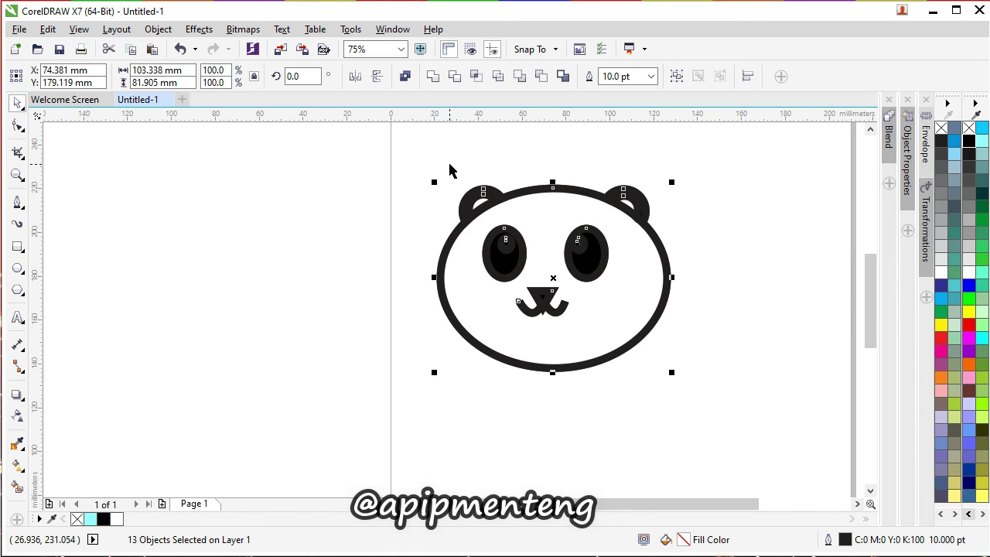
Try an Artistic Media preset stroke 0.762 mm wide on all the panda shapes.
key(i)
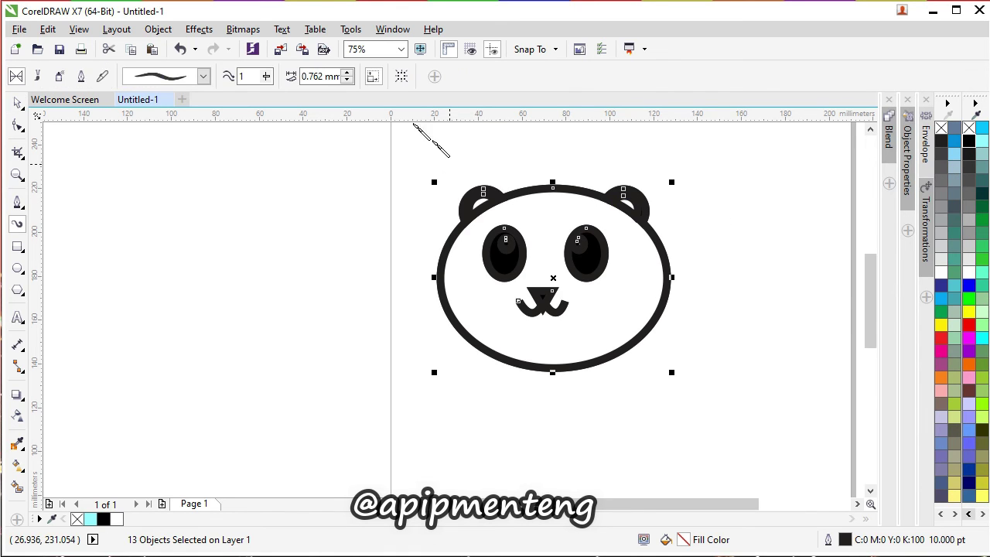
click(349, 75)
click(349, 73)
click(349, 73)
click(349, 80)
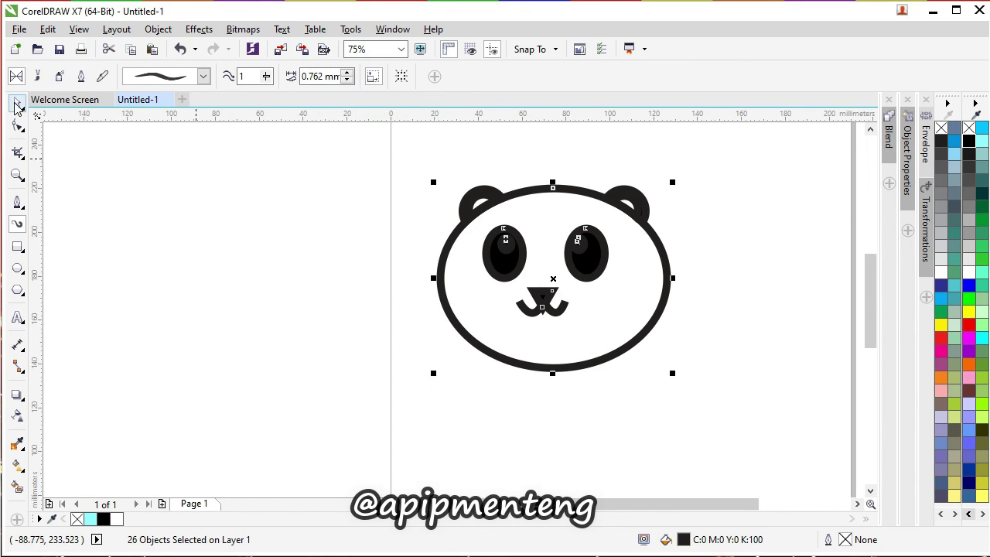
click(17, 105)
click(103, 129)
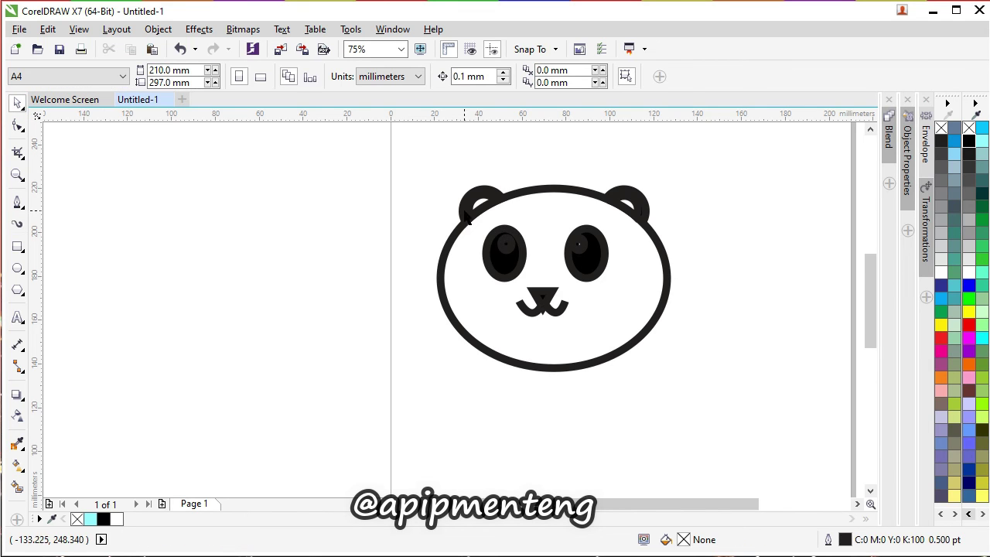
Select the whole panda and set the outline width of all its shapes to 2.0 pt.
drag(420, 146, 747, 398)
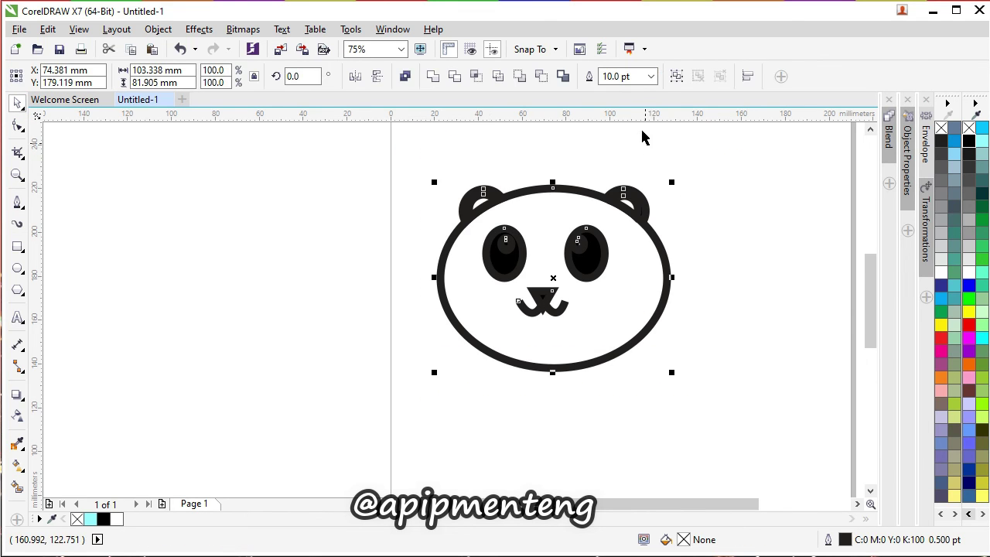
click(651, 75)
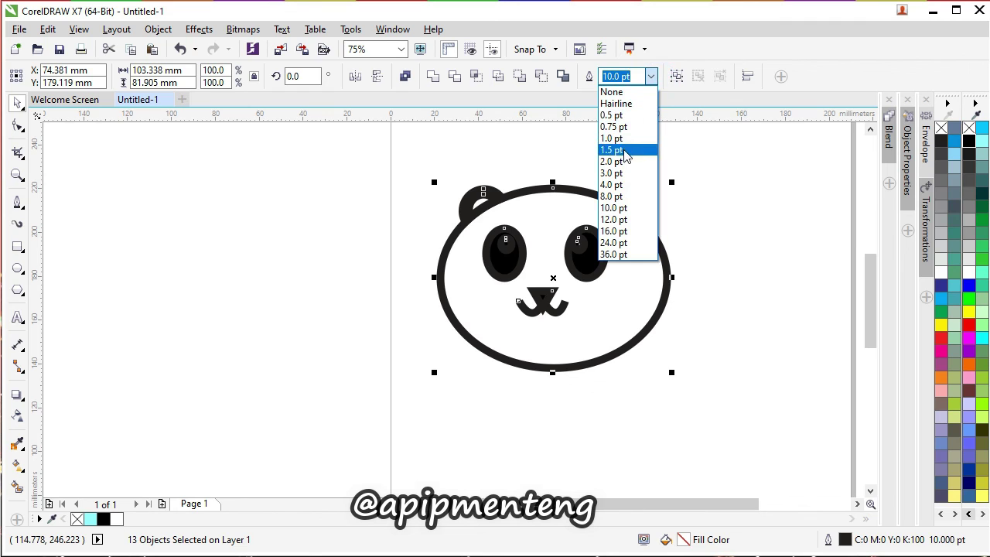
click(628, 161)
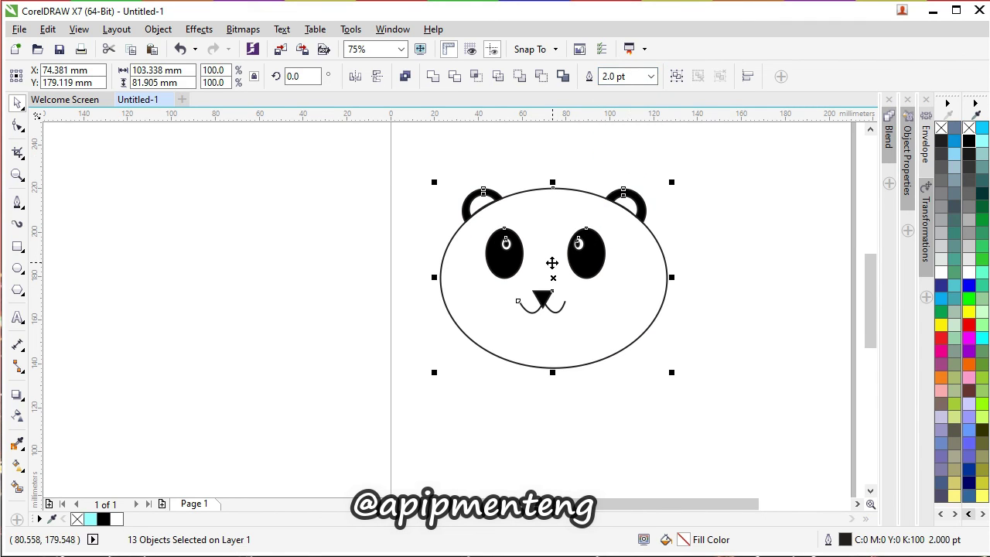
Examine the outlines of the panda's eyes, nose, mouth and head up close and from a distance, with all shapes selected.
scroll(552, 263, up, 2)
scroll(552, 263, down, 2)
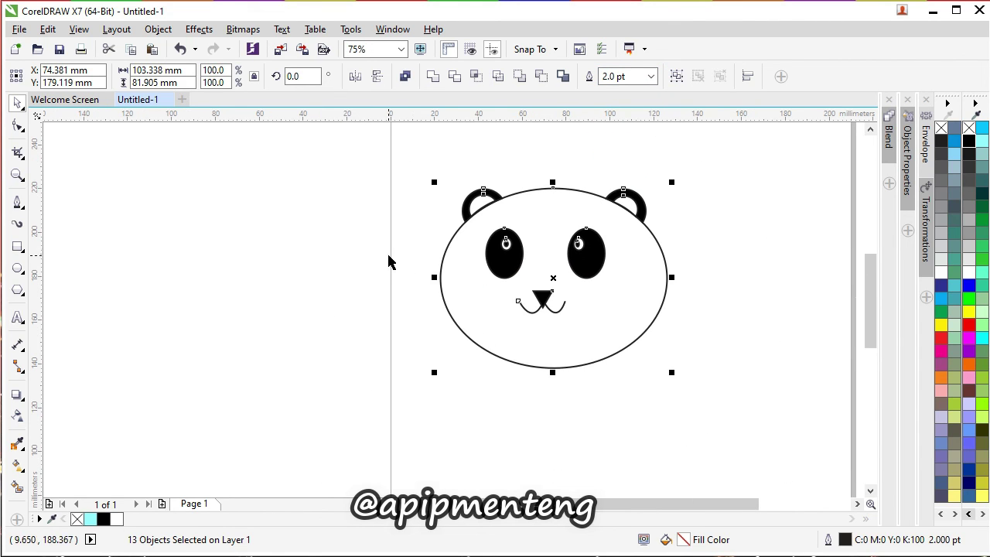
click(416, 264)
drag(392, 148, 739, 376)
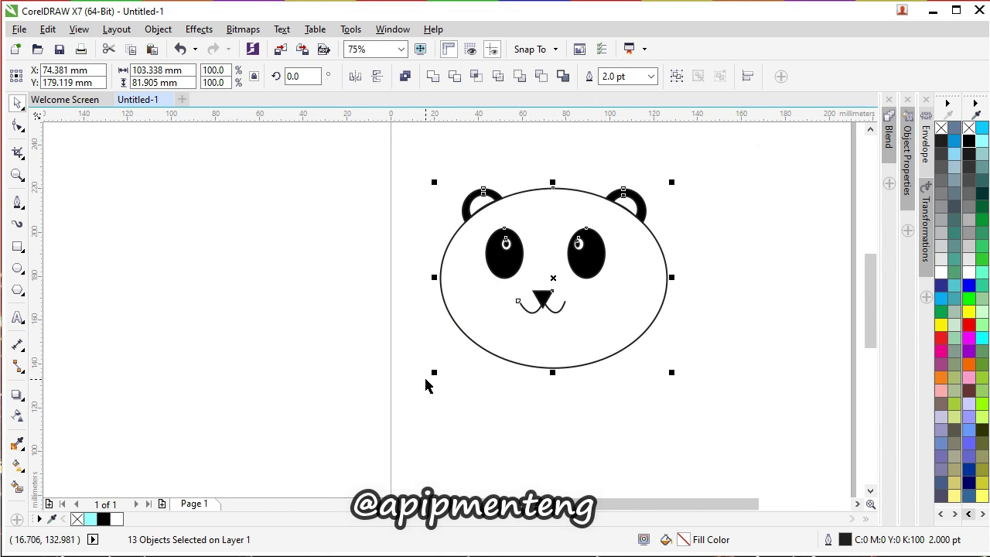
scroll(561, 276, up, 4)
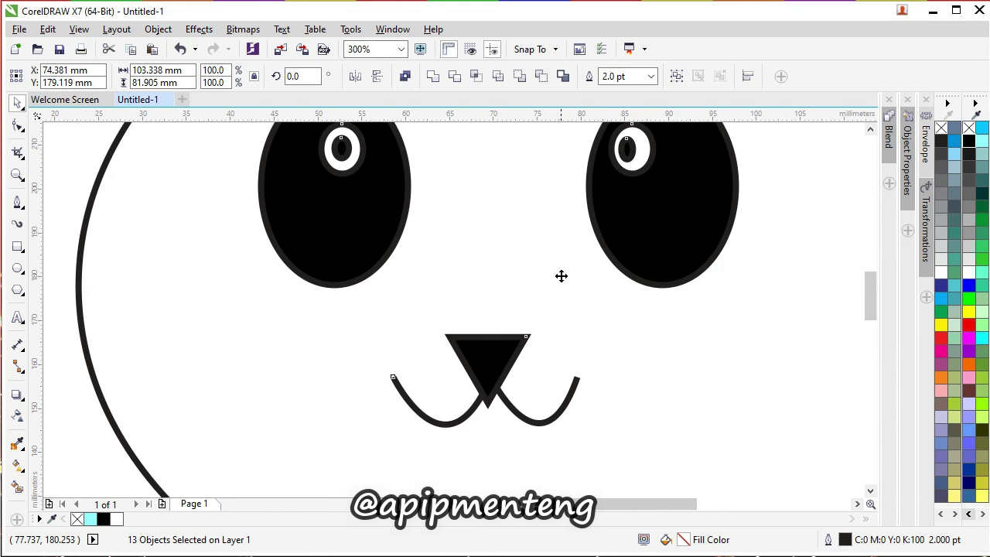
scroll(561, 275, down, 4)
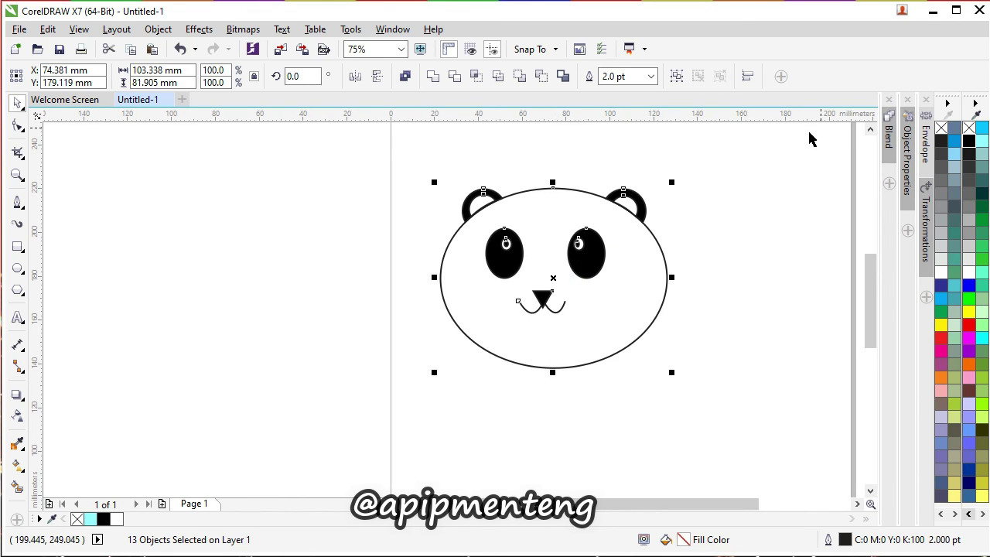
scroll(644, 272, up, 2)
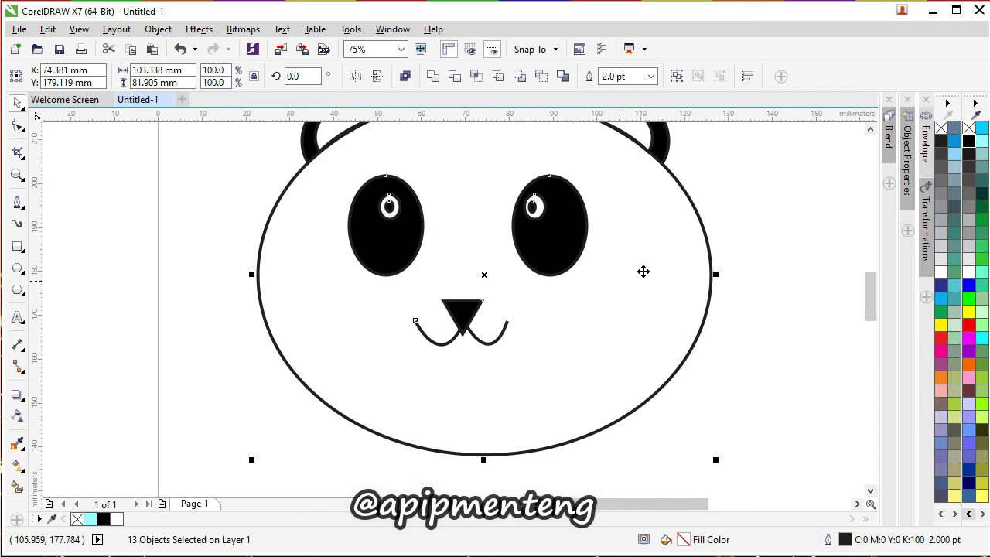
scroll(647, 262, up, 1)
scroll(612, 268, down, 3)
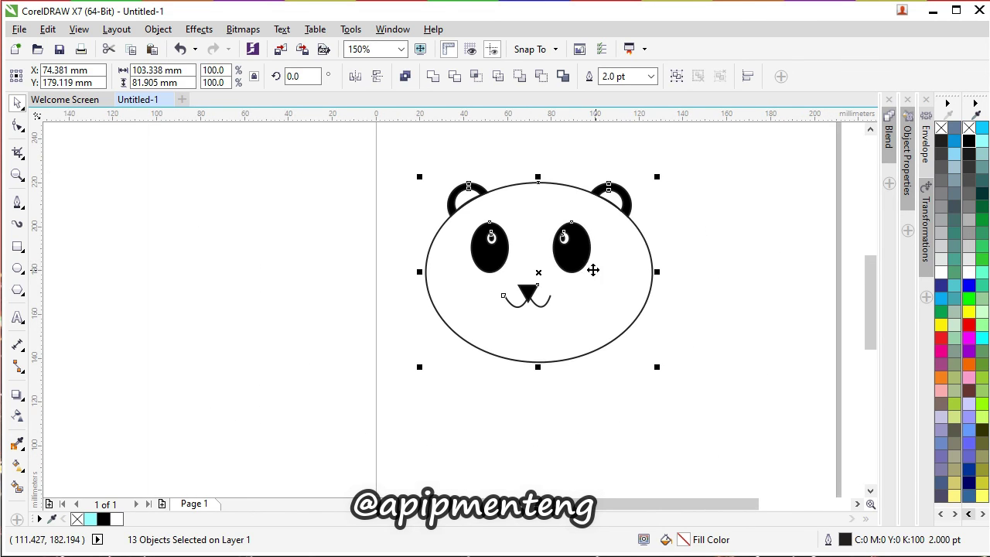
scroll(591, 266, up, 2)
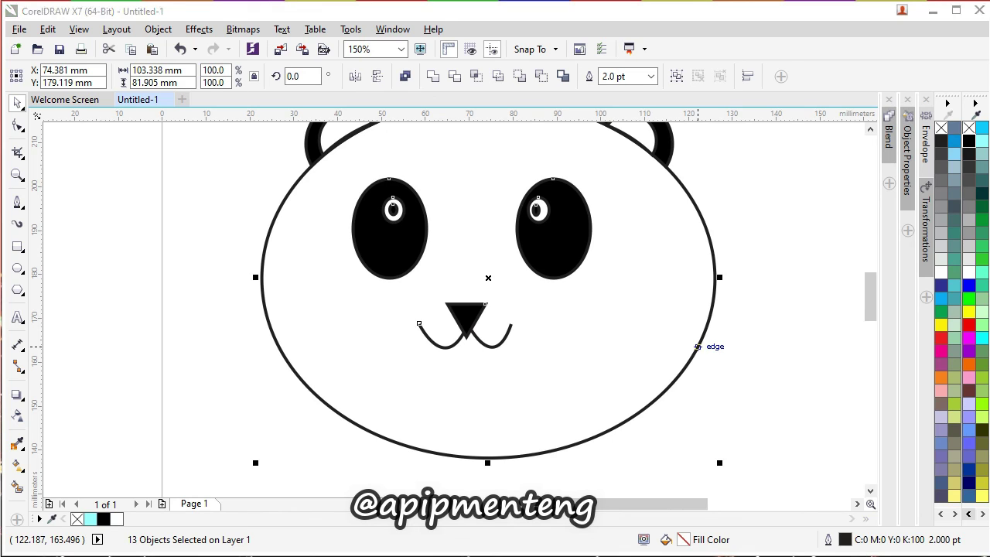
click(854, 556)
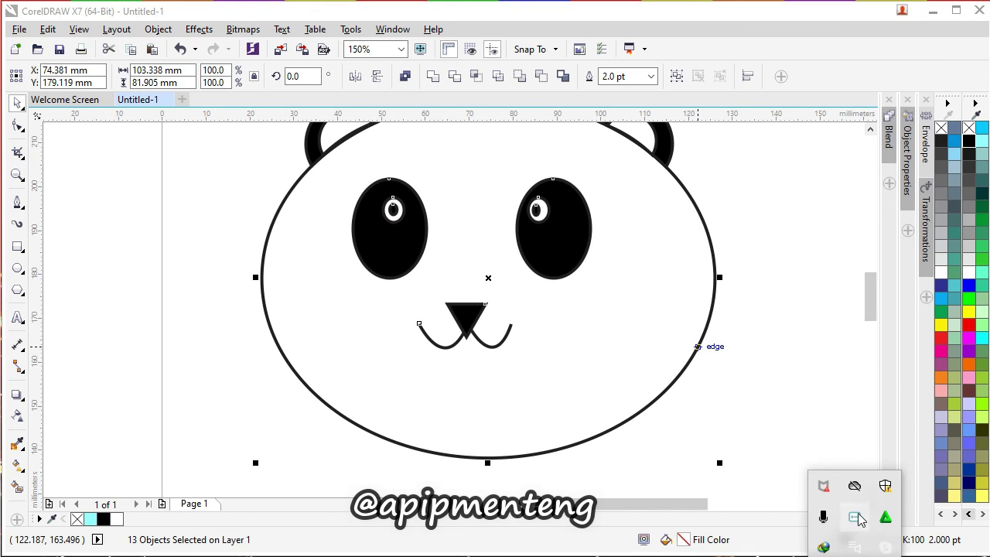
right_click(886, 514)
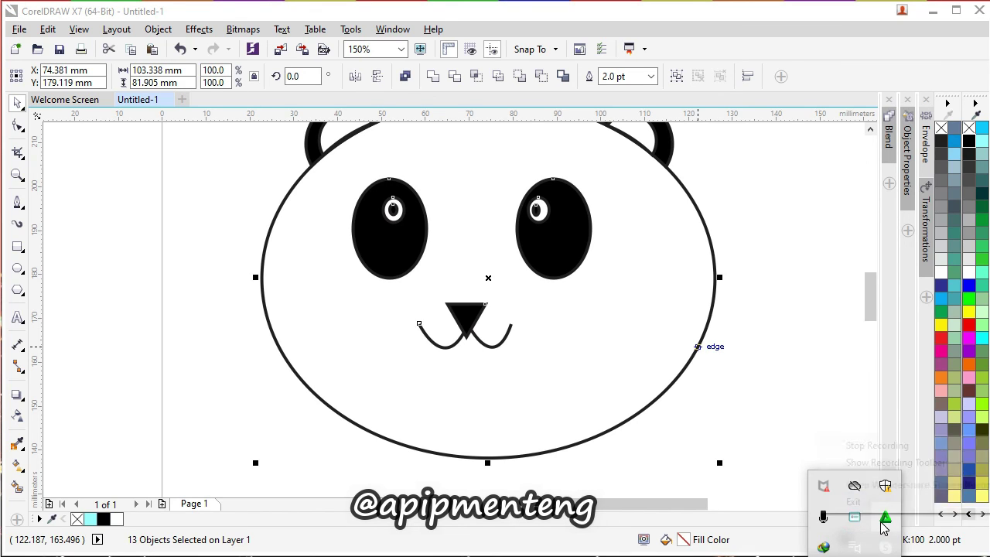